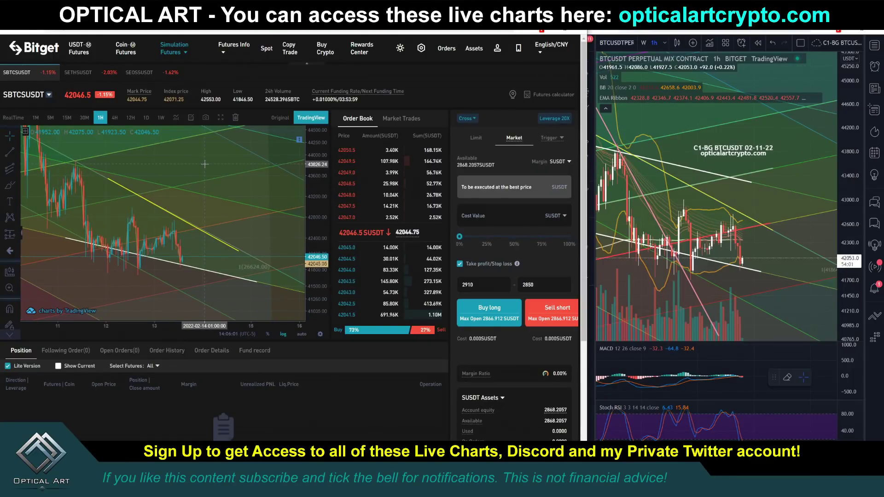
Step: Pan the Bitget and TradingView charts and inspect the yellow trend line on Bitget
{"action": "left_click_drag", "start_coordinate": [205, 165], "coordinate": [208, 167]}
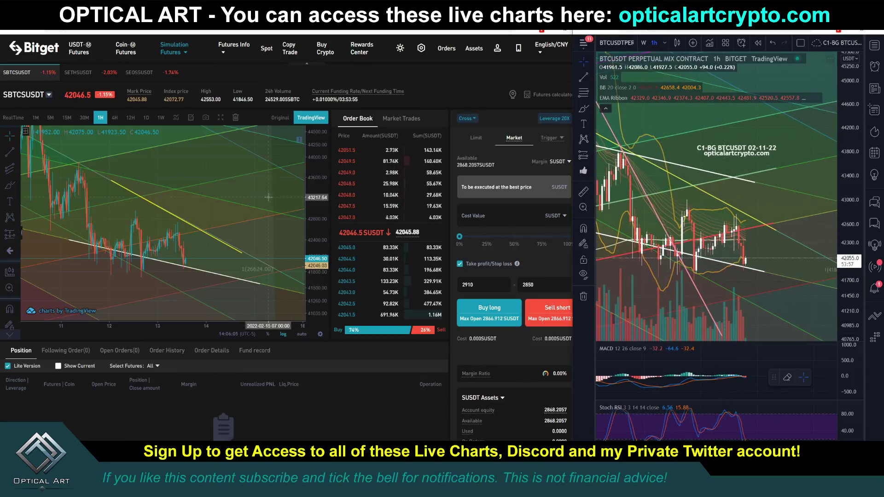
{"action": "left_click_drag", "start_coordinate": [242, 195], "coordinate": [252, 189]}
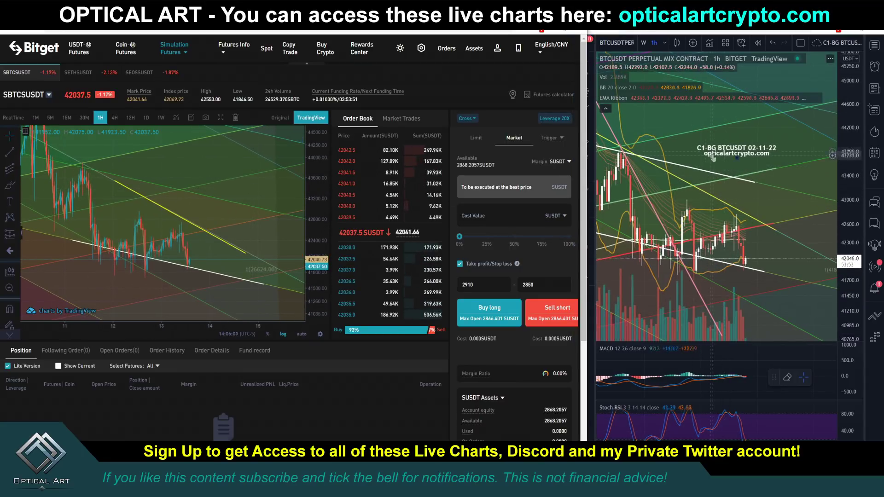
{"action": "mouse_move", "coordinate": [706, 137]}
{"action": "left_mouse_down"}
{"action": "mouse_move", "coordinate": [689, 144]}
{"action": "mouse_move", "coordinate": [711, 138]}
{"action": "left_mouse_up"}
{"action": "mouse_move", "coordinate": [195, 162]}
{"action": "left_mouse_down"}
{"action": "mouse_move", "coordinate": [209, 168]}
{"action": "mouse_move", "coordinate": [201, 165]}
{"action": "left_mouse_up"}
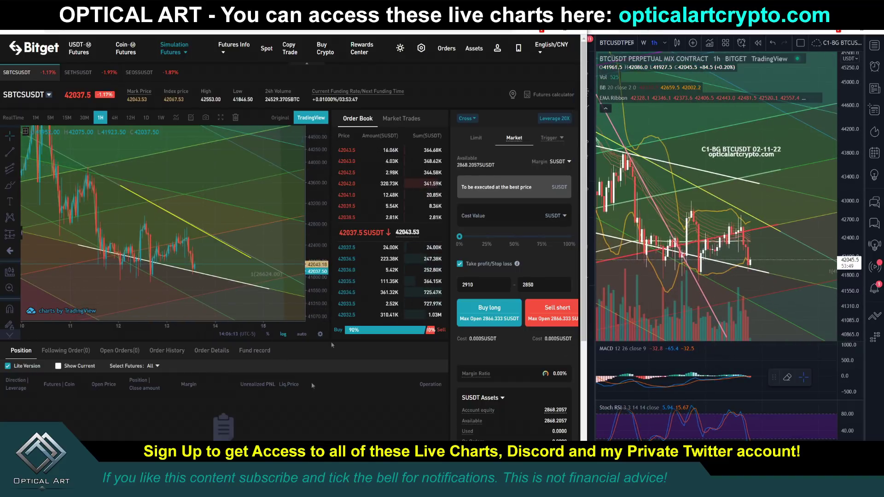
{"action": "left_click_drag", "start_coordinate": [191, 170], "coordinate": [184, 160]}
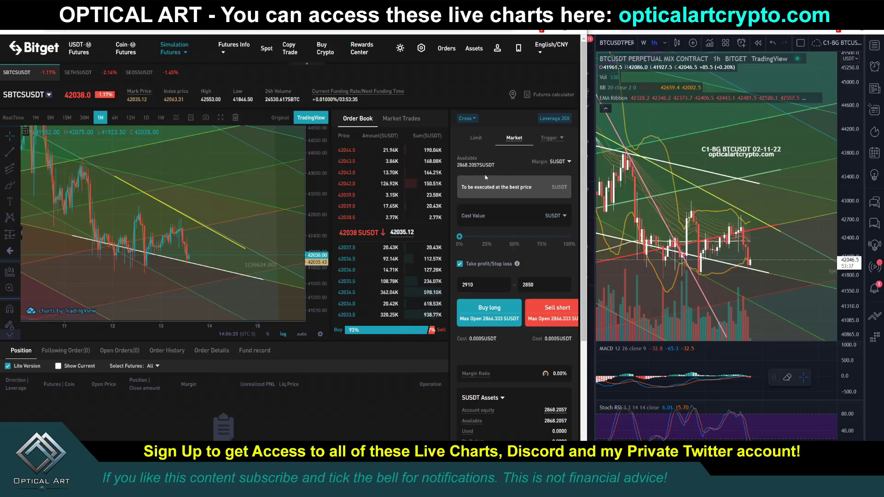
{"action": "left_click_drag", "start_coordinate": [479, 165], "coordinate": [495, 168]}
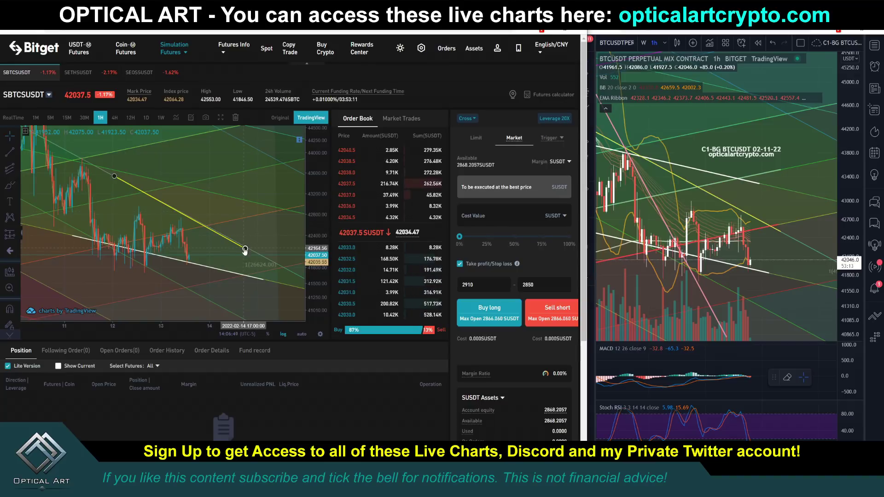
{"action": "left_click", "coordinate": [217, 231]}
{"action": "left_click", "coordinate": [233, 180]}
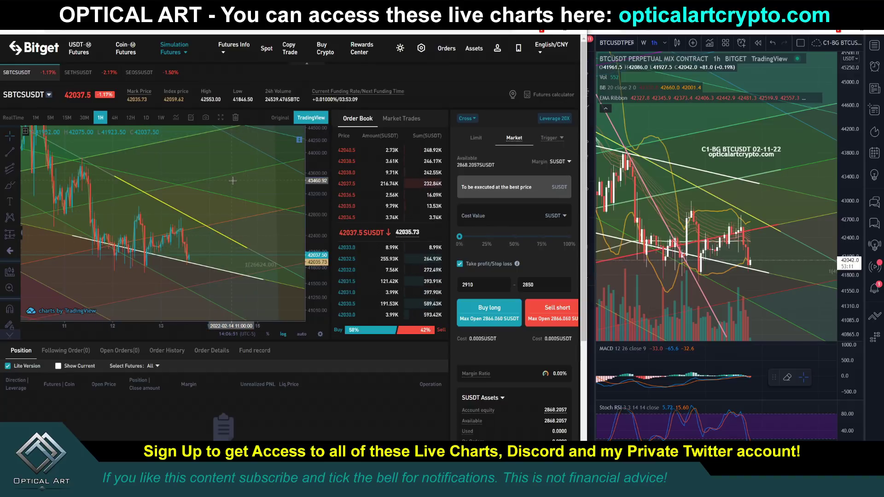
Step: Realign both charts and nudge the C1-BG BTCUSDT 02-11-22 annotation in TradingView
{"action": "left_click", "coordinate": [726, 179]}
{"action": "left_click_drag", "start_coordinate": [726, 179], "coordinate": [730, 170]}
{"action": "mouse_move", "coordinate": [224, 194]}
{"action": "left_mouse_down"}
{"action": "mouse_move", "coordinate": [223, 178]}
{"action": "mouse_move", "coordinate": [237, 187]}
{"action": "mouse_move", "coordinate": [225, 203]}
{"action": "mouse_move", "coordinate": [208, 198]}
{"action": "left_mouse_up"}
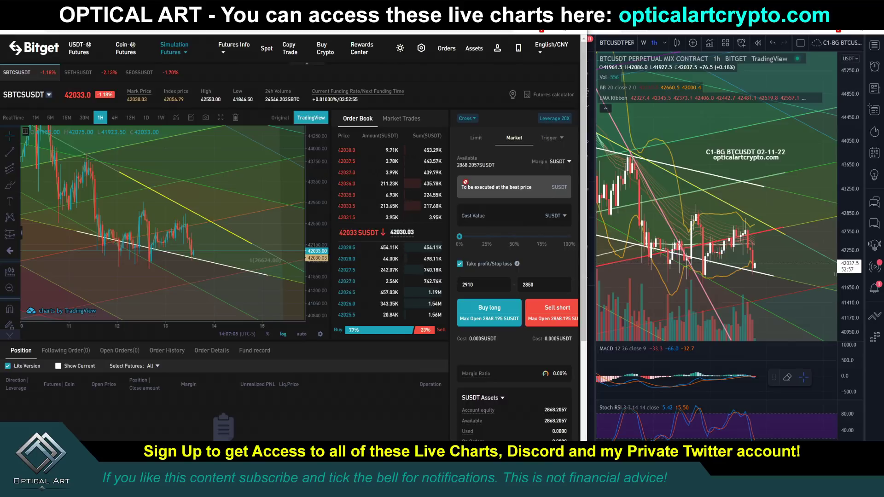
{"action": "mouse_move", "coordinate": [173, 49]}
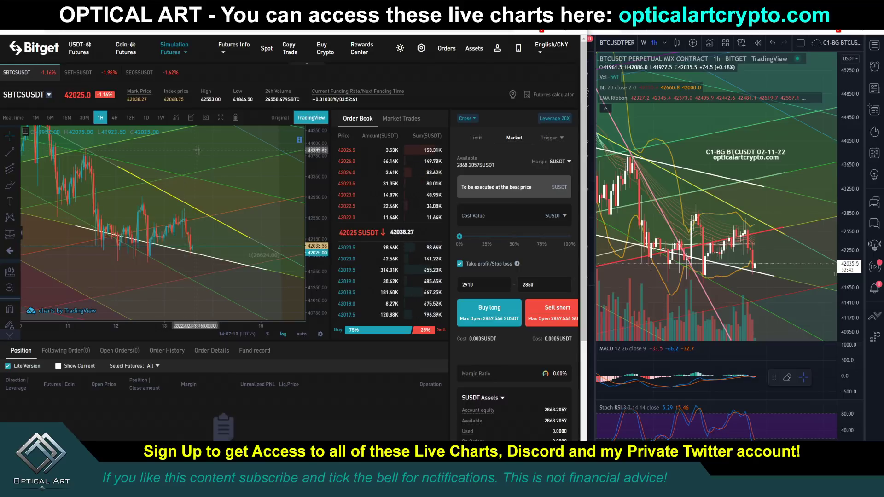
{"action": "left_click_drag", "start_coordinate": [207, 197], "coordinate": [205, 193]}
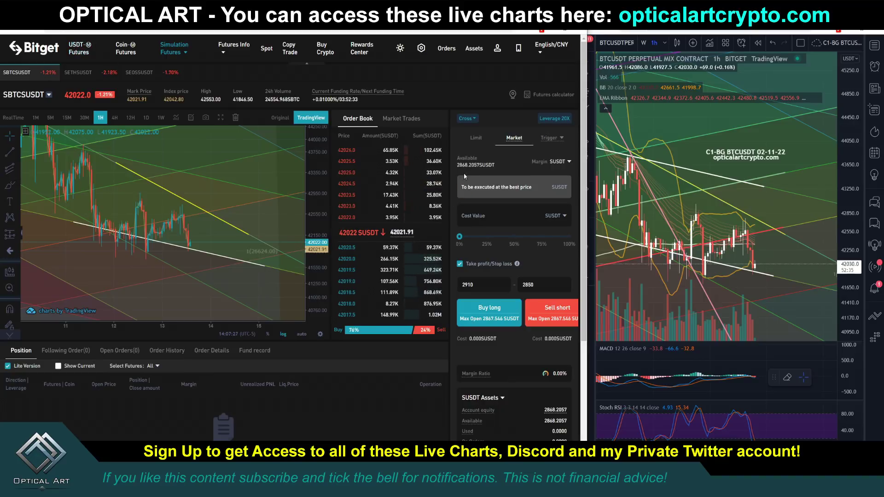
{"action": "left_click_drag", "start_coordinate": [225, 201], "coordinate": [222, 203]}
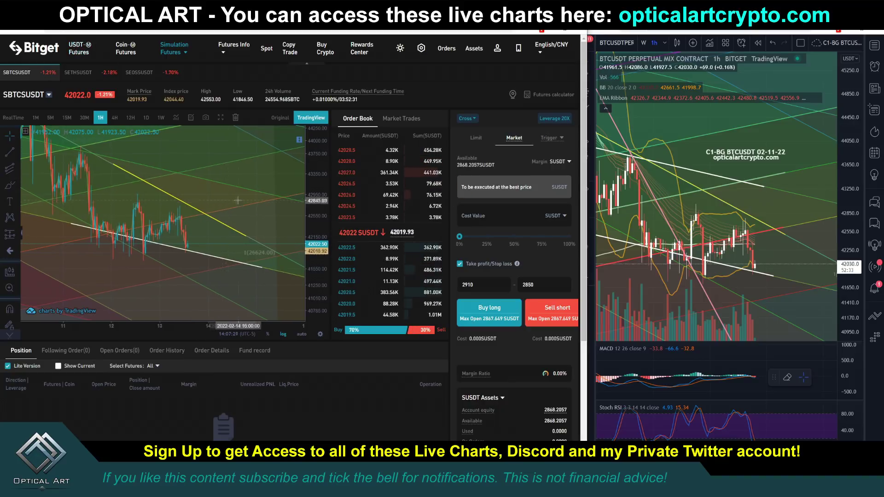
{"action": "left_click", "coordinate": [691, 125]}
{"action": "left_click_drag", "start_coordinate": [692, 125], "coordinate": [686, 129]}
{"action": "left_click_drag", "start_coordinate": [717, 163], "coordinate": [712, 165]}
{"action": "left_click", "coordinate": [174, 194]}
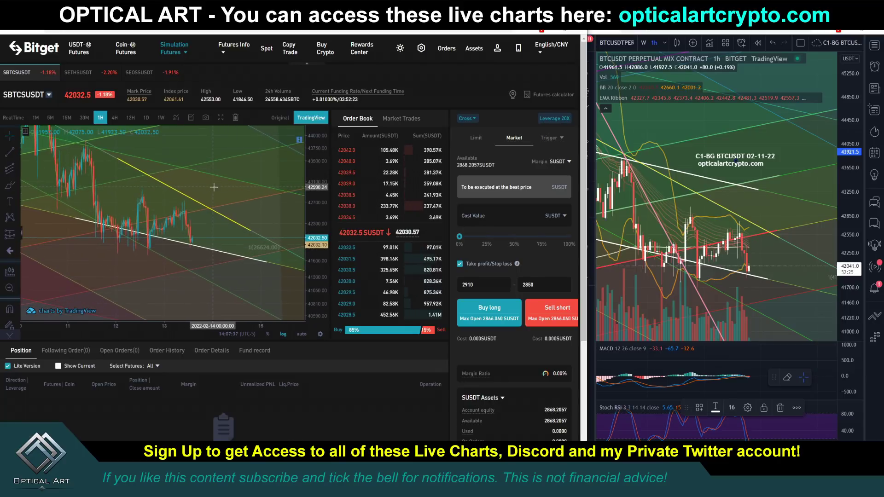
Step: In TradingView, place a 41896.5 price note at the latest low
{"action": "mouse_move", "coordinate": [761, 250]}
{"action": "left_mouse_down"}
{"action": "mouse_move", "coordinate": [756, 208]}
{"action": "mouse_move", "coordinate": [764, 234]}
{"action": "mouse_move", "coordinate": [782, 240]}
{"action": "left_mouse_up"}
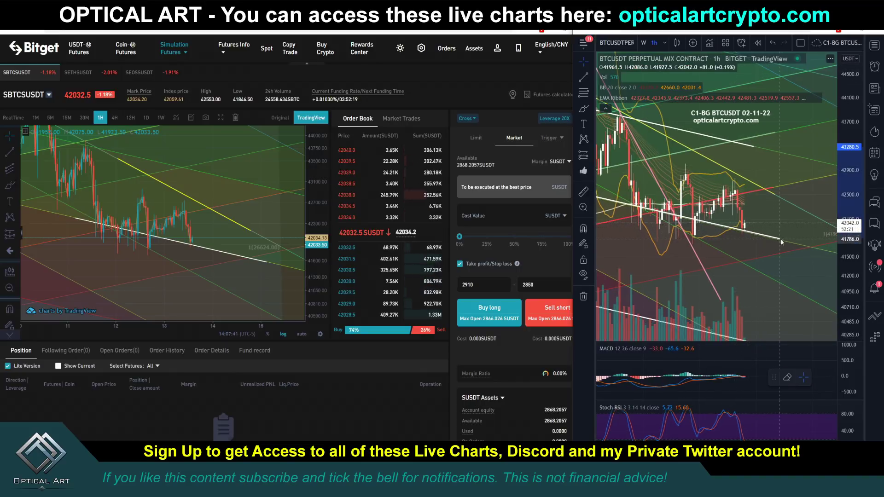
{"action": "left_click", "coordinate": [763, 214]}
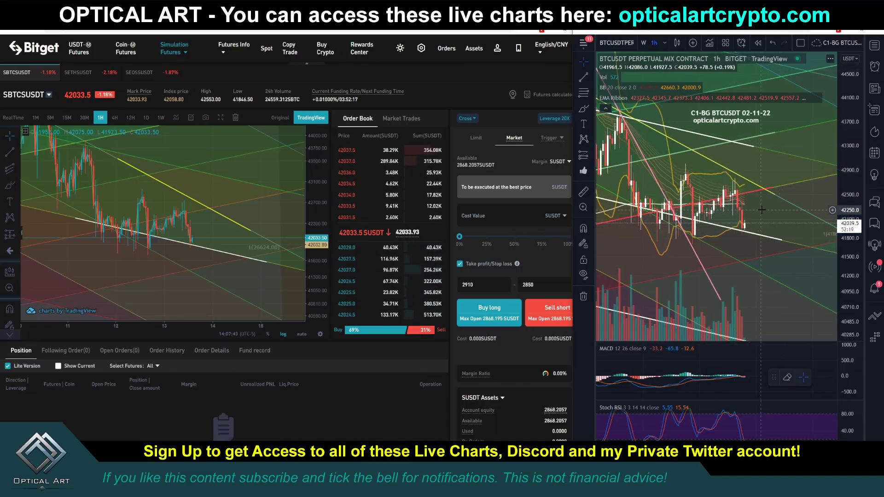
{"action": "left_click", "coordinate": [592, 124]}
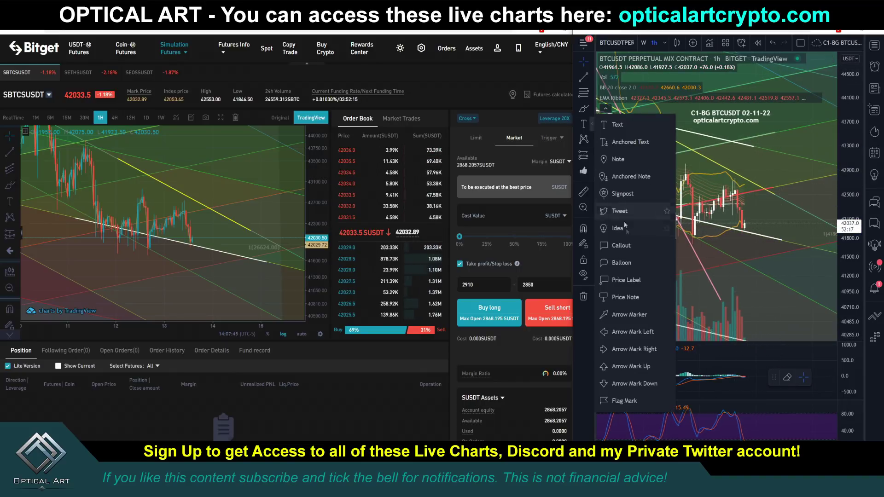
{"action": "left_click", "coordinate": [634, 295]}
{"action": "left_click", "coordinate": [747, 231]}
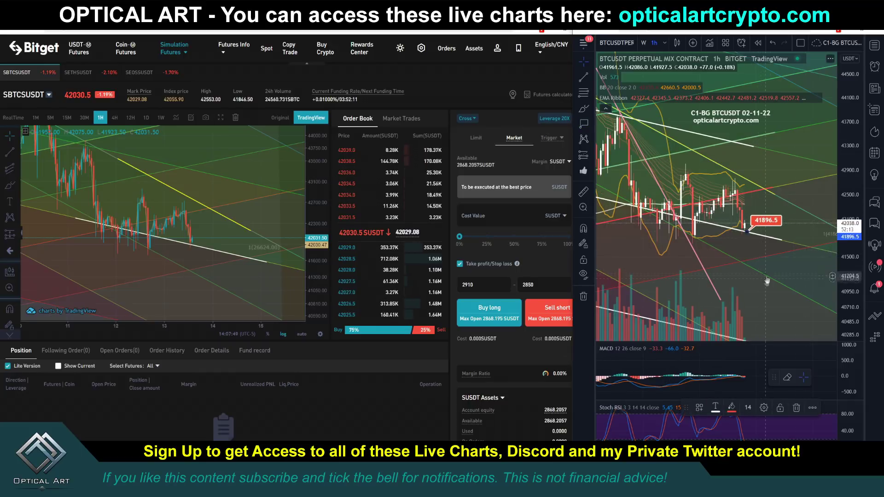
Step: Place a 41897.81 price label on the Bitget chart, then bring up the 20x leverage setting
{"action": "left_click_drag", "start_coordinate": [317, 224], "coordinate": [316, 214]}
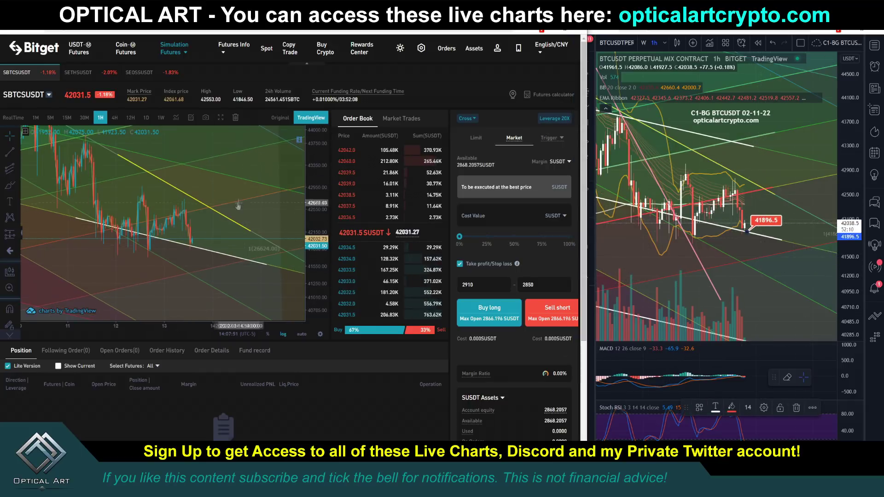
{"action": "left_click", "coordinate": [21, 201]}
{"action": "left_click", "coordinate": [50, 247]}
{"action": "left_click", "coordinate": [217, 233]}
{"action": "left_click_drag", "start_coordinate": [232, 221], "coordinate": [209, 233]}
{"action": "mouse_move", "coordinate": [229, 182]}
{"action": "left_mouse_down"}
{"action": "mouse_move", "coordinate": [216, 186]}
{"action": "mouse_move", "coordinate": [223, 182]}
{"action": "mouse_move", "coordinate": [215, 179]}
{"action": "left_mouse_up"}
{"action": "scroll", "coordinate": [210, 184], "scroll_direction": "up", "scroll_amount": 1}
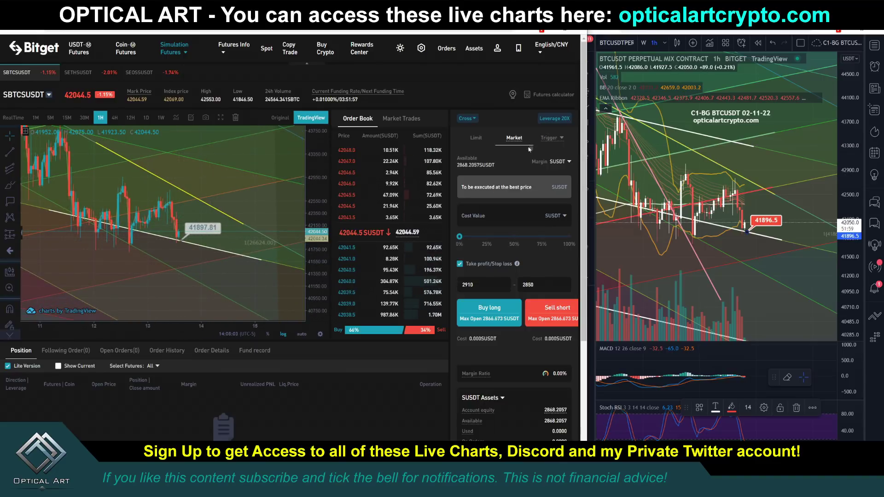
{"action": "left_click", "coordinate": [559, 121]}
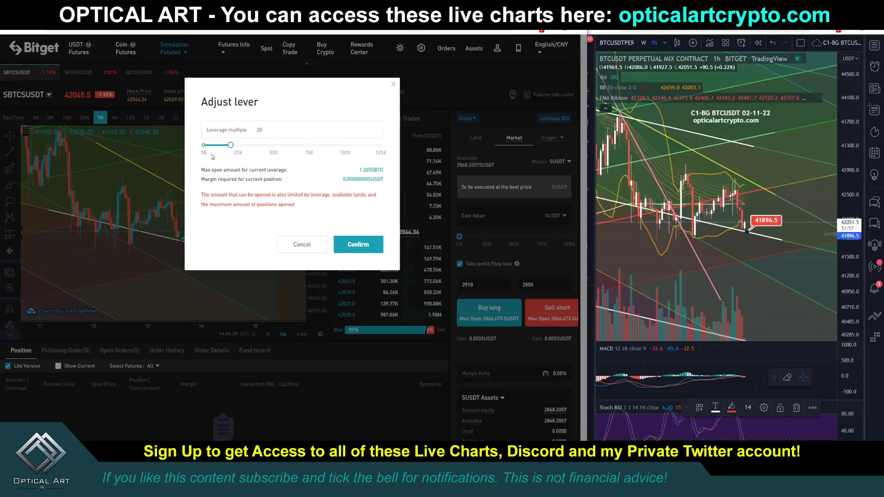
Step: Slide the leverage multiple from 20 up to 25x and confirm it
{"action": "left_click_drag", "start_coordinate": [233, 147], "coordinate": [237, 149]}
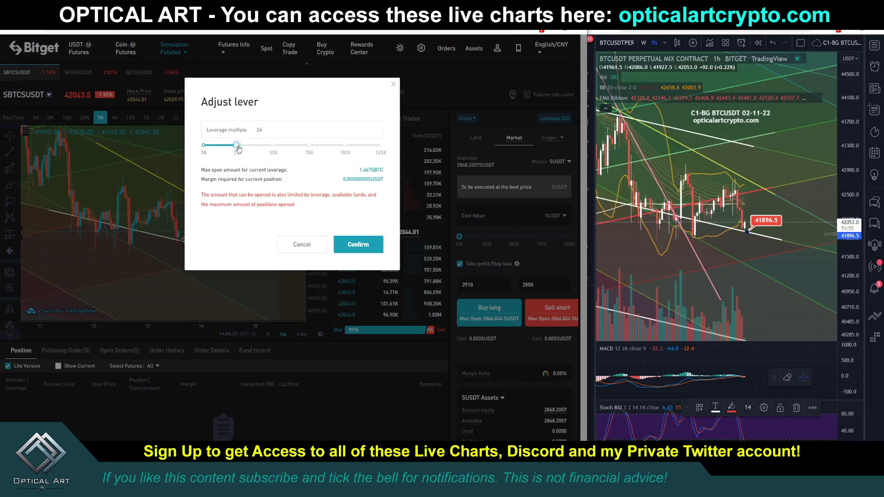
{"action": "left_click", "coordinate": [349, 245]}
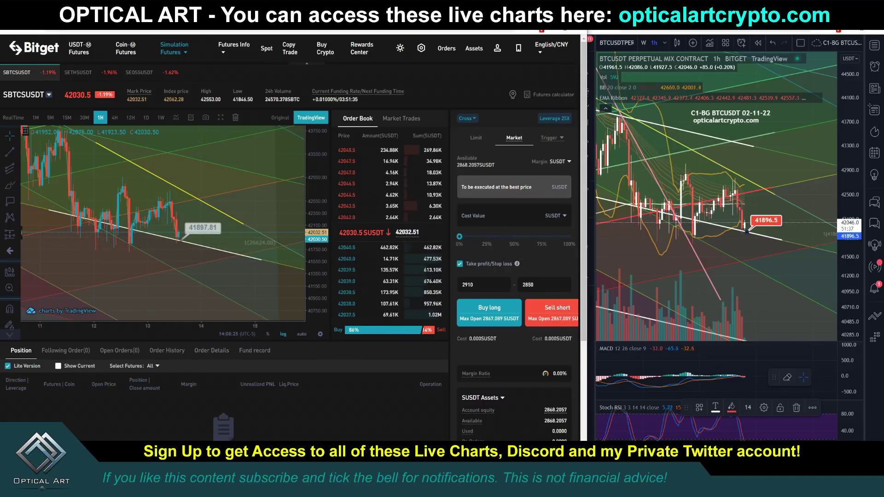
Step: Toggle take-profit/stop-loss to empty the 2910 and 2850 prices, then select the 41912.13 price label
{"action": "left_click", "coordinate": [460, 265]}
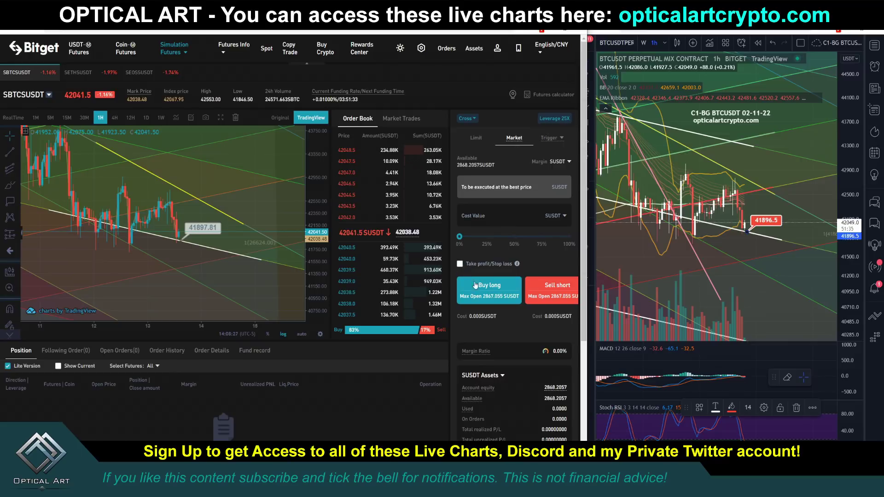
{"action": "left_click", "coordinate": [460, 265]}
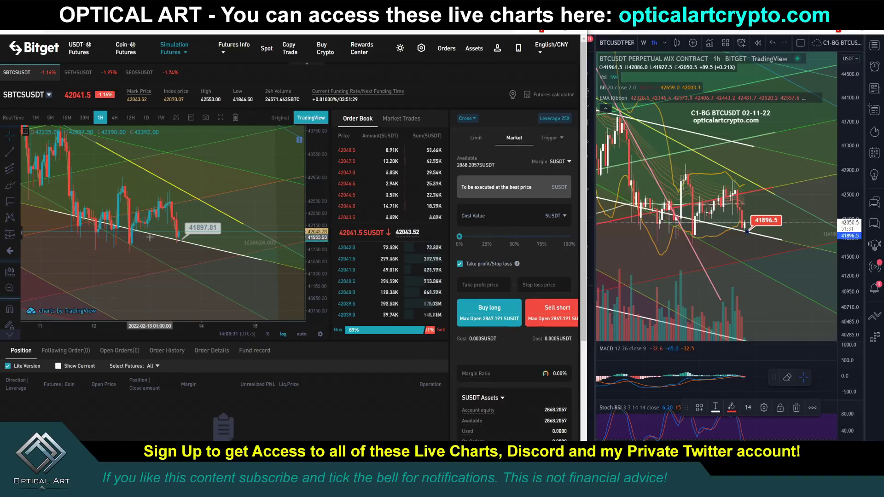
{"action": "left_click", "coordinate": [189, 233]}
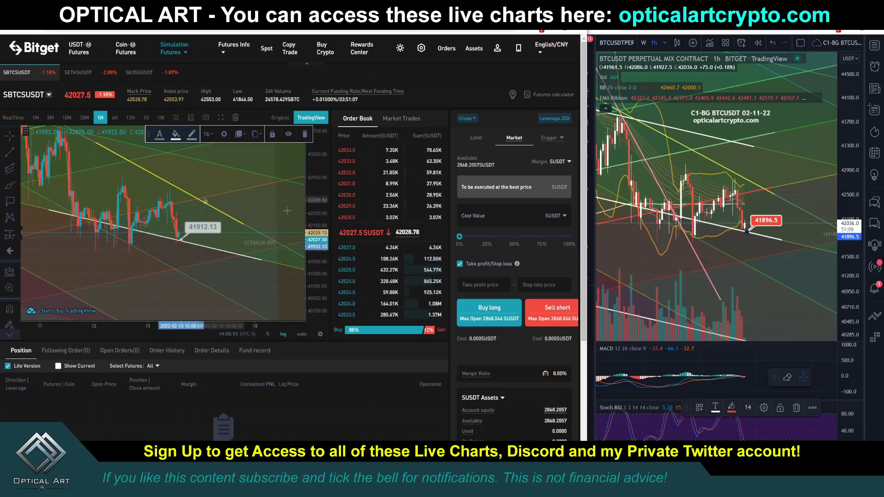
Step: Draw a horizontal ray along the white BTC support line
{"action": "left_click", "coordinate": [17, 155]}
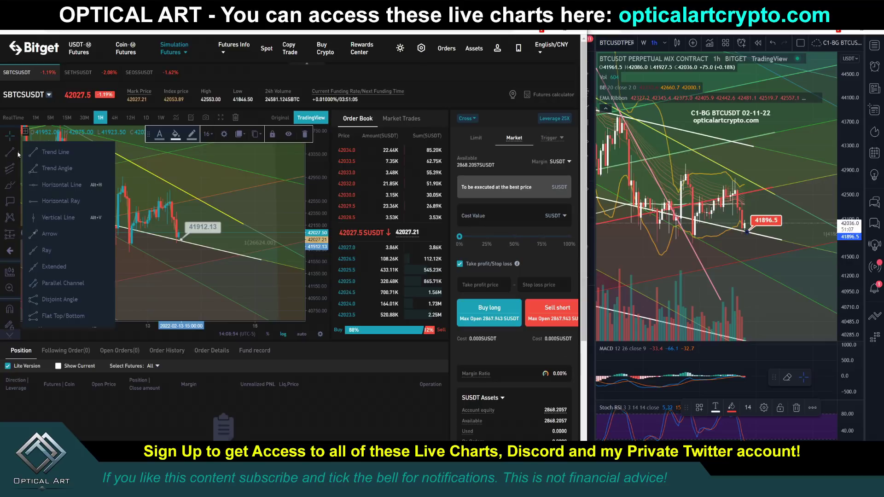
{"action": "left_click", "coordinate": [45, 200]}
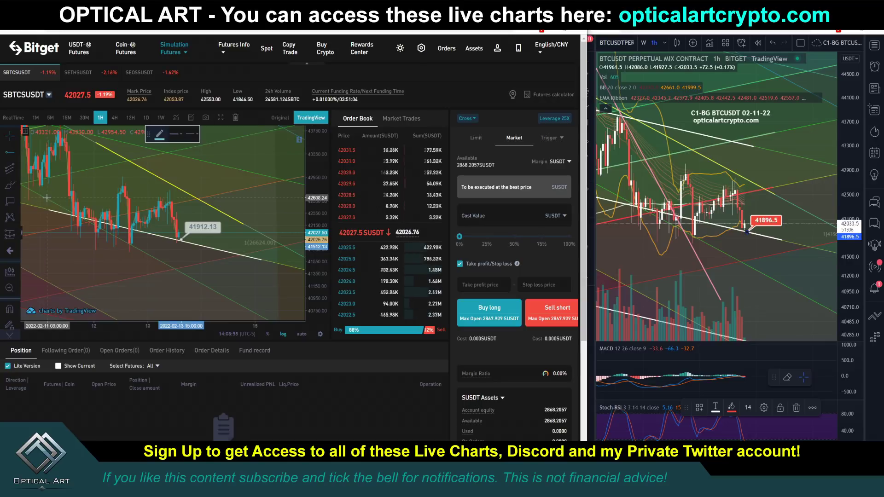
{"action": "left_click", "coordinate": [144, 245]}
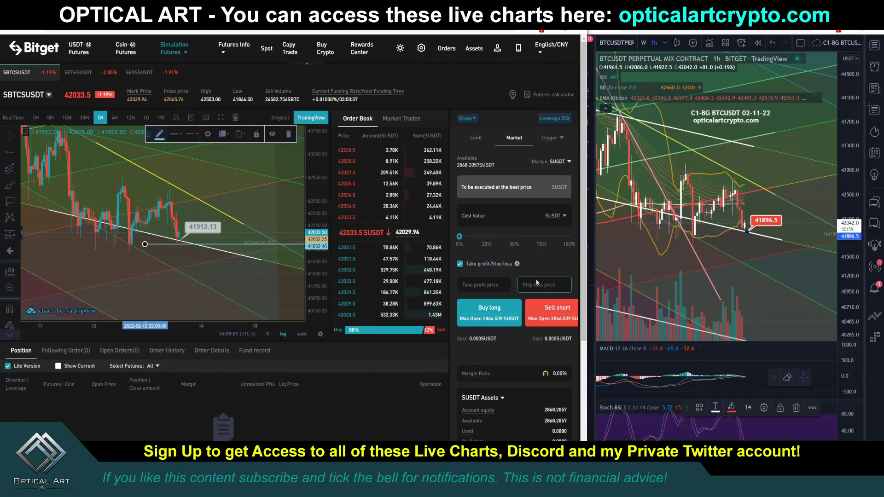
Step: Enter 41832 as the stop-loss price
{"action": "left_click", "coordinate": [522, 284]}
{"action": "type", "text": "41832"}
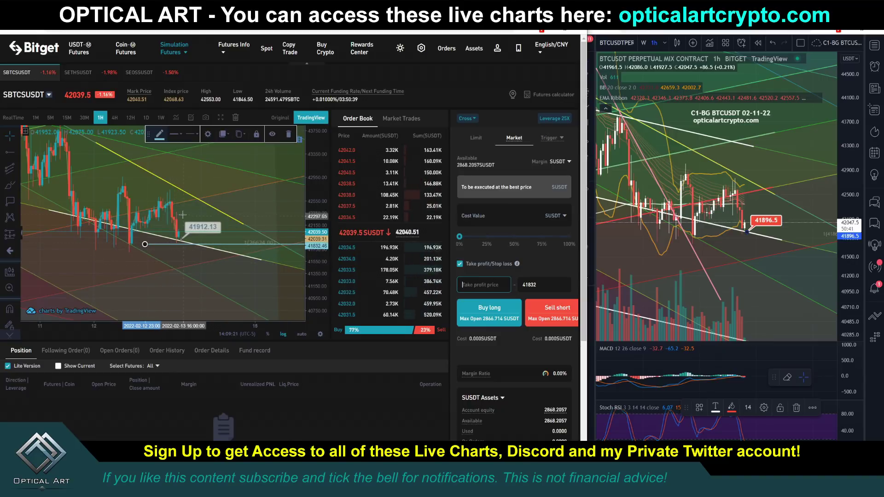
{"action": "left_click", "coordinate": [9, 201]}
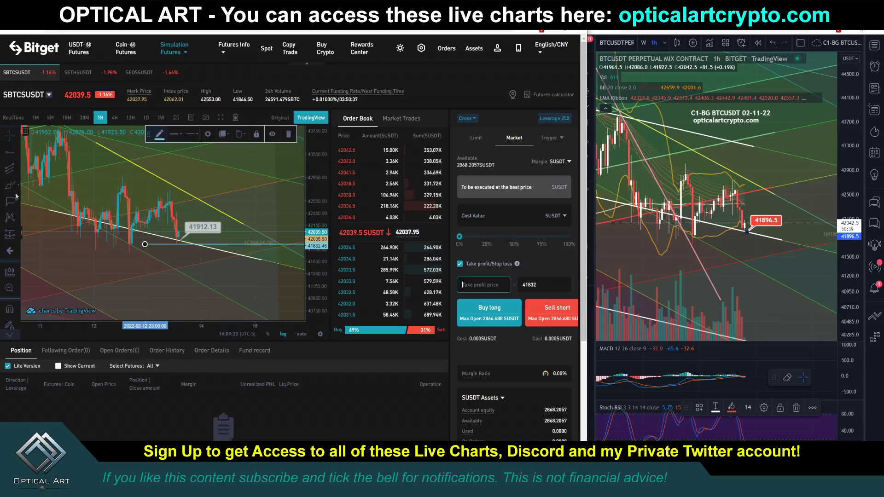
Step: Pin a 42578.74 price label on the yellow line and set take profit to 42480
{"action": "left_click", "coordinate": [171, 188]}
{"action": "left_click", "coordinate": [197, 199]}
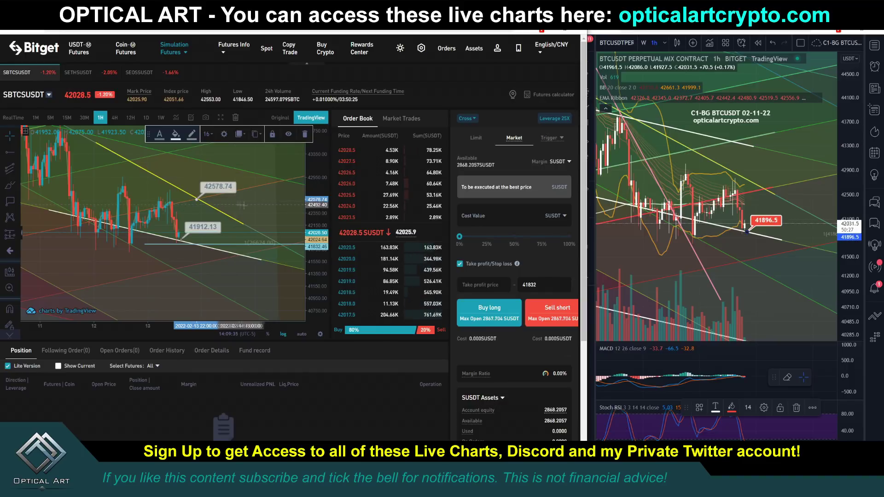
{"action": "left_click", "coordinate": [478, 284]}
{"action": "type", "text": "42480"}
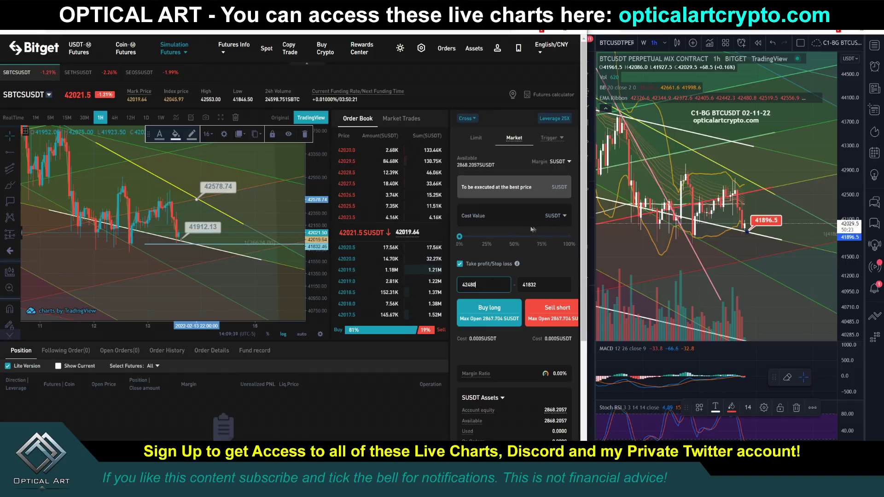
Step: Enter an order cost of 300 SUSDT
{"action": "left_click", "coordinate": [506, 213]}
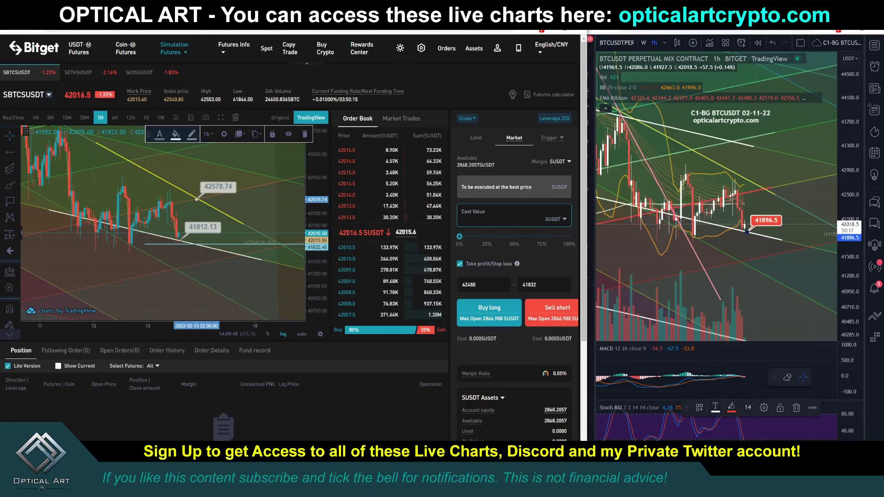
{"action": "type", "text": "300"}
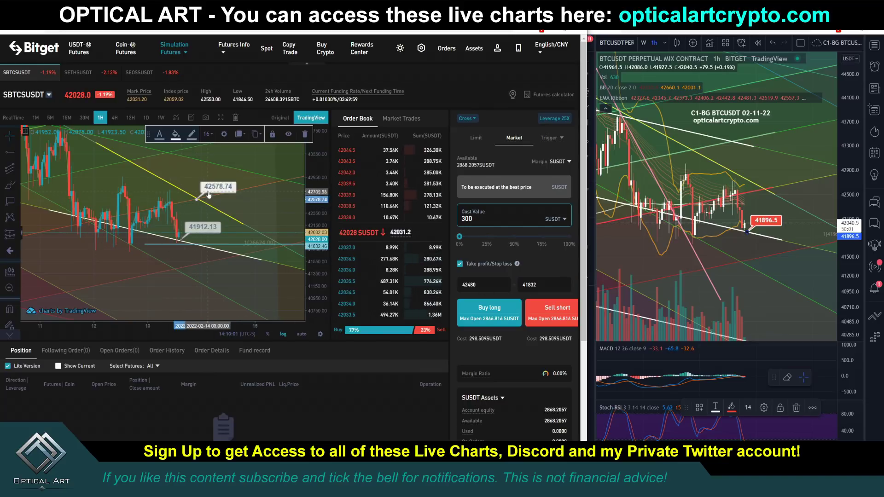
{"action": "left_click", "coordinate": [10, 152]}
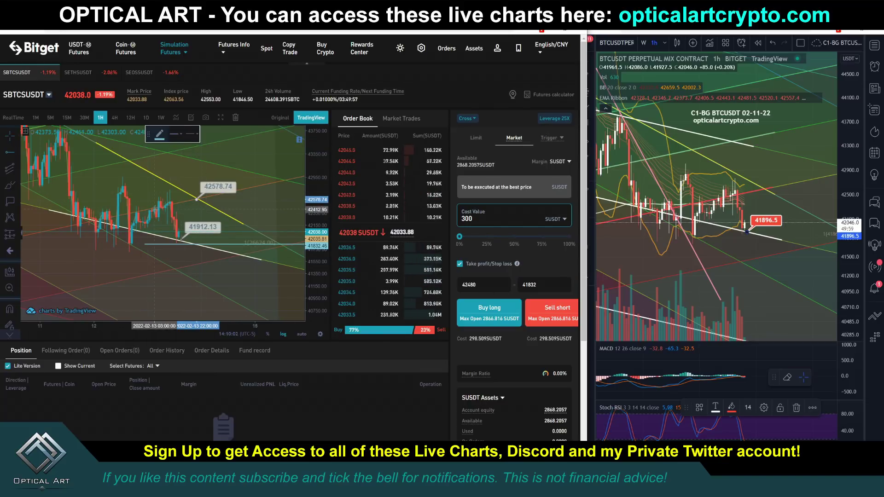
Step: Draw a horizontal line near 42478, open a 25x market long on BTC, and show all positions
{"action": "left_click", "coordinate": [154, 205]}
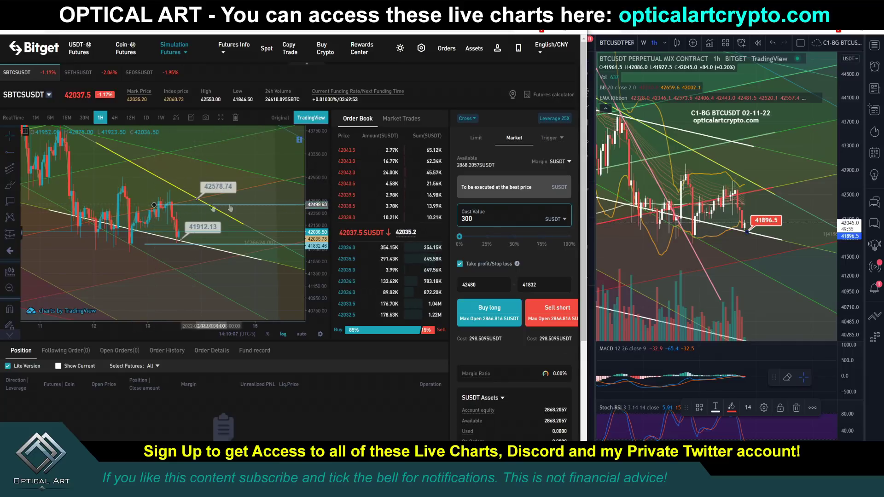
{"action": "left_click", "coordinate": [490, 313]}
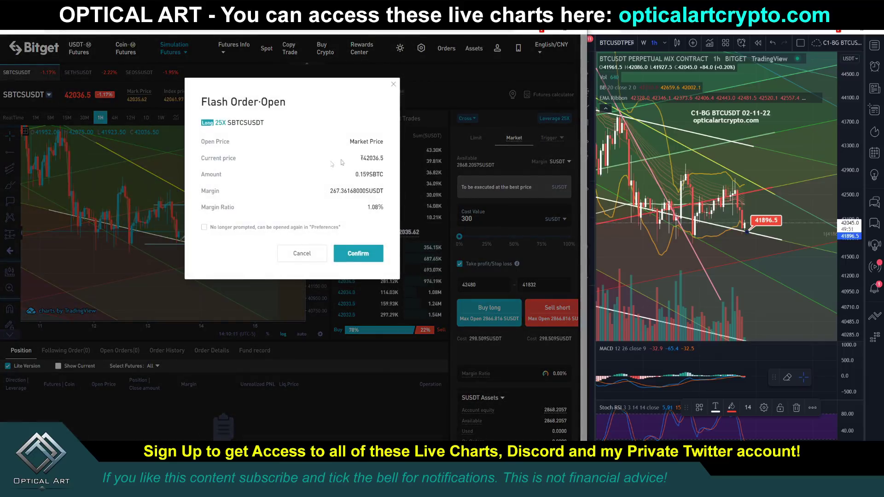
{"action": "left_click", "coordinate": [359, 253]}
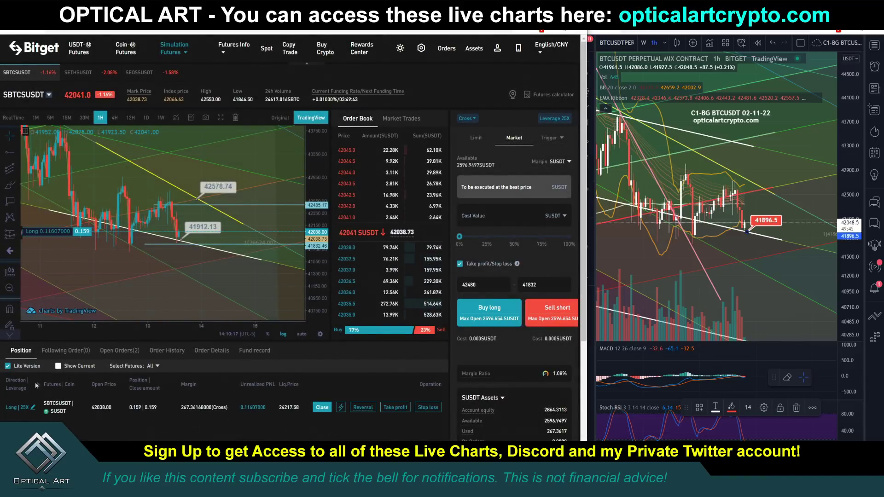
{"action": "left_click", "coordinate": [58, 365]}
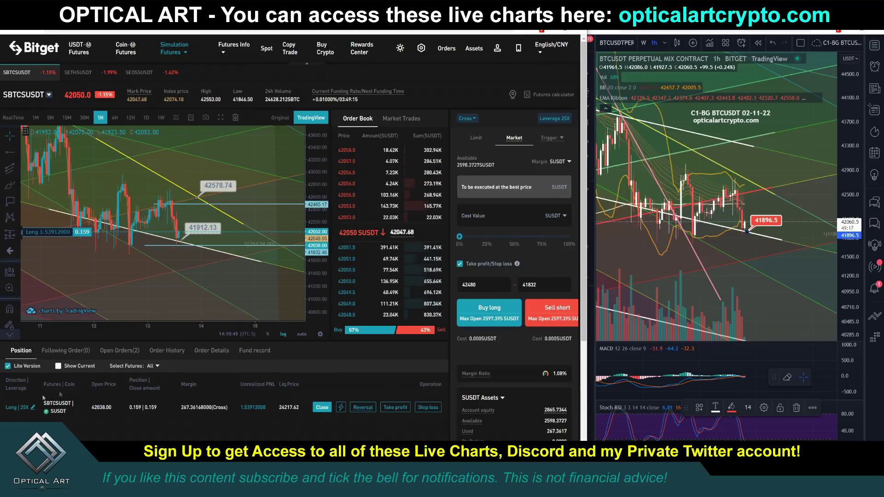
Step: Review the TP/SL orders, reconfirm the BTC stop loss at 41832, and switch to SETHSUSDT
{"action": "left_click", "coordinate": [121, 352]}
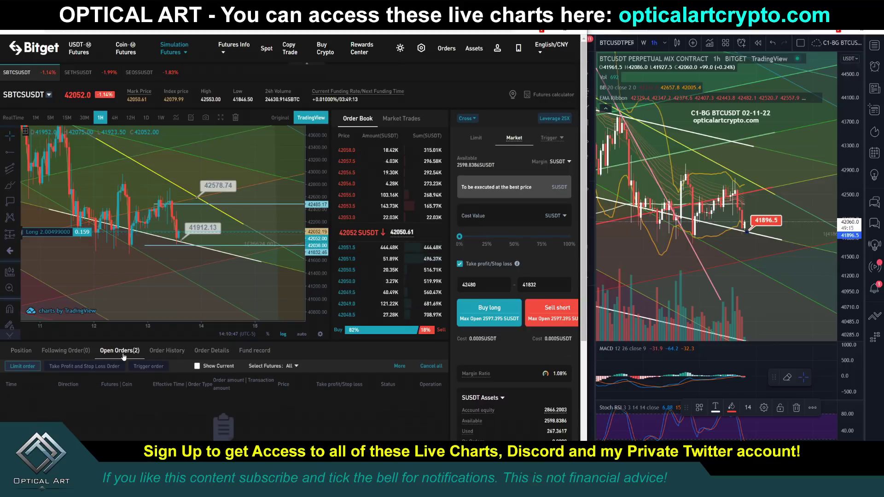
{"action": "left_click", "coordinate": [94, 369]}
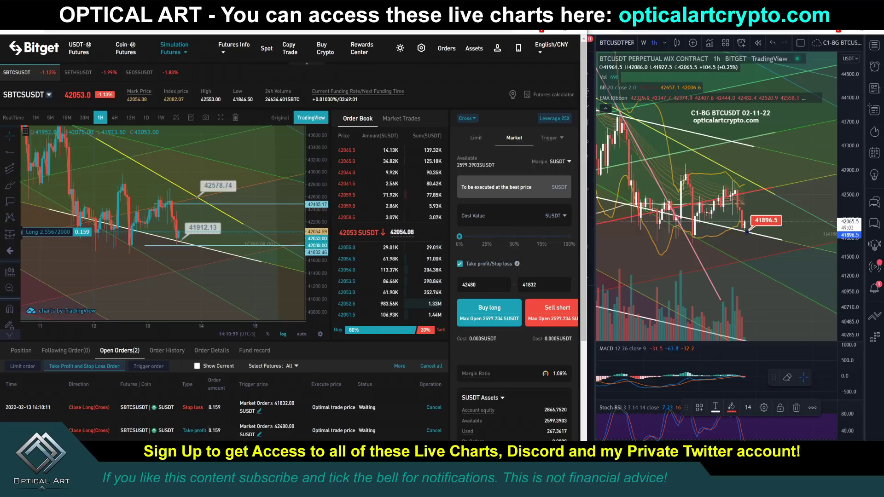
{"action": "left_click", "coordinate": [259, 413]}
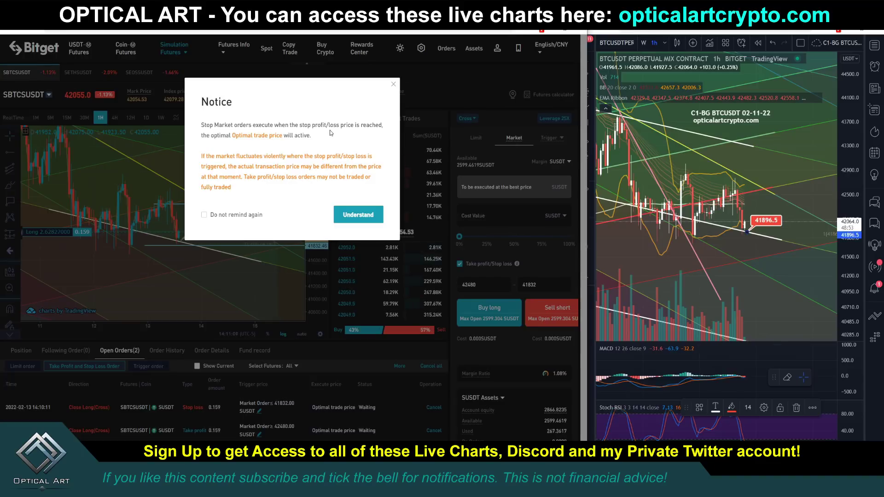
{"action": "left_click", "coordinate": [356, 217]}
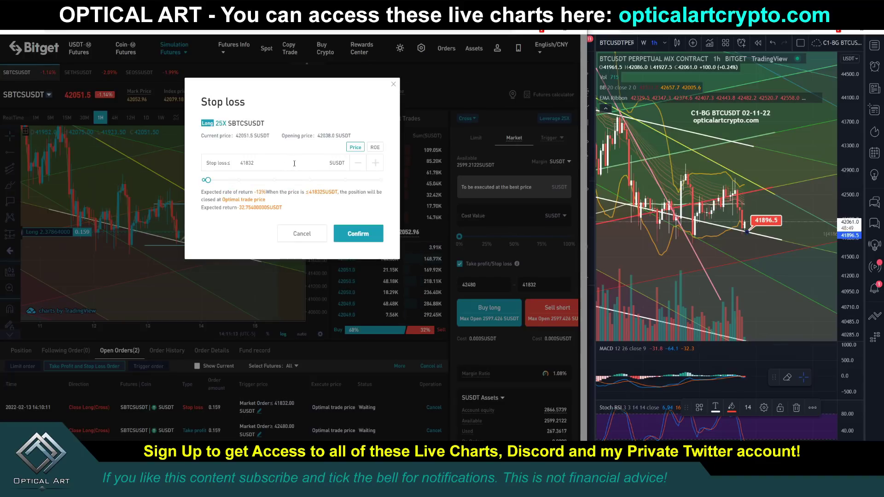
{"action": "left_click", "coordinate": [350, 235]}
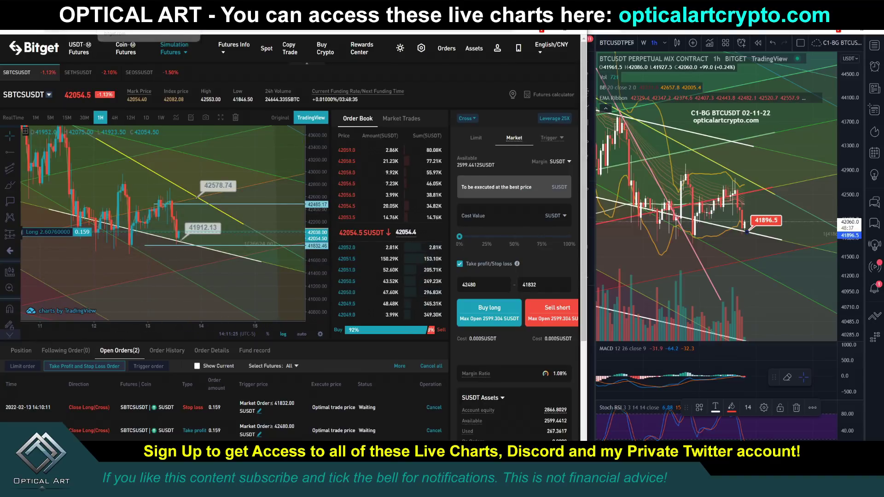
{"action": "left_click", "coordinate": [77, 72]}
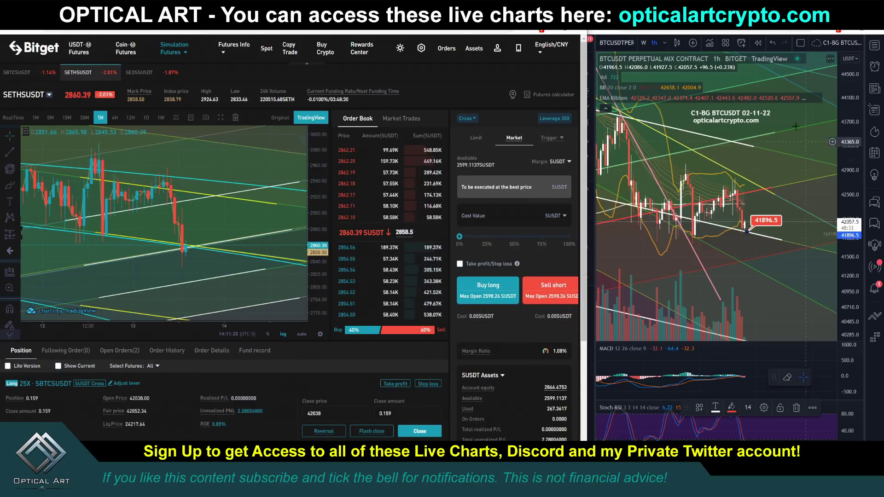
Step: Show ETHUSDT in TradingView, pan both ETH charts, and open a TradingView trend line's options
{"action": "left_click", "coordinate": [726, 10]}
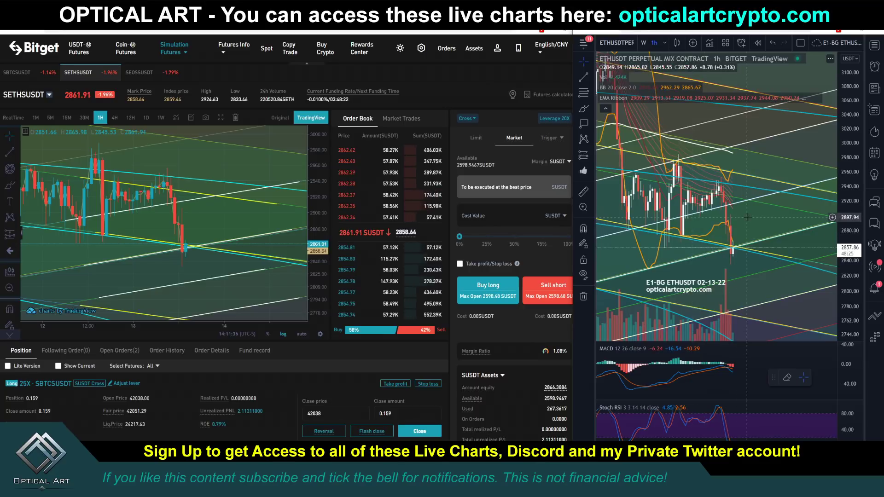
{"action": "left_click_drag", "start_coordinate": [746, 218], "coordinate": [764, 204]}
{"action": "left_click_drag", "start_coordinate": [228, 216], "coordinate": [179, 201]}
{"action": "scroll", "coordinate": [213, 218], "scroll_direction": "down", "scroll_amount": 1}
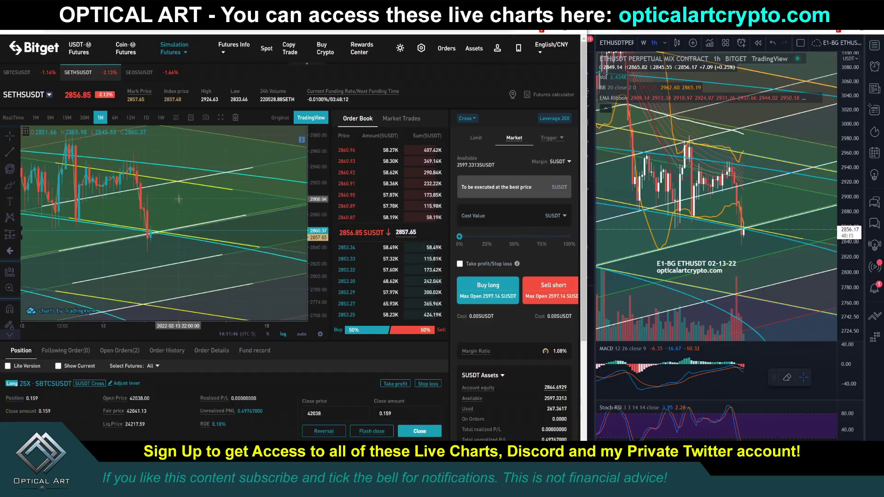
{"action": "left_click", "coordinate": [260, 248]}
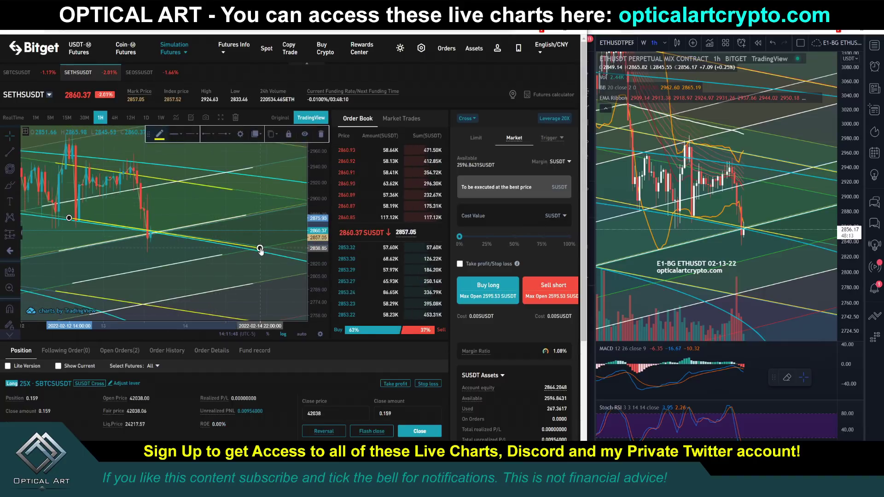
{"action": "left_click", "coordinate": [262, 252]}
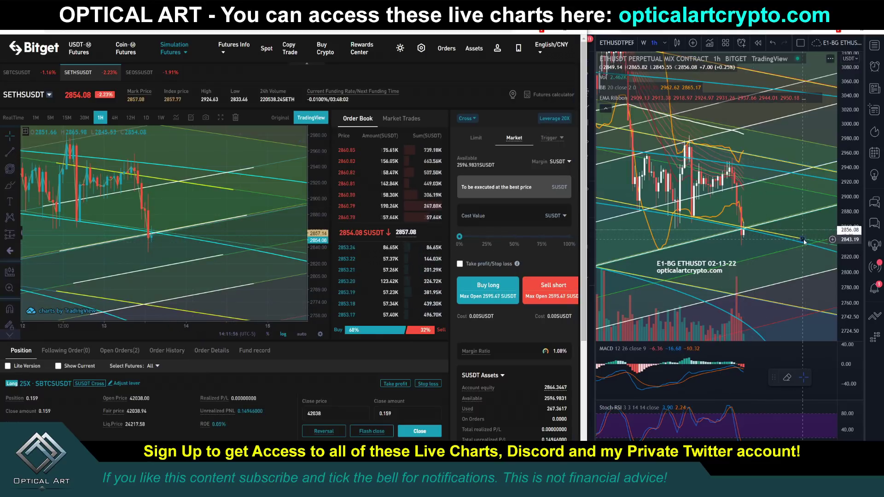
{"action": "left_click", "coordinate": [757, 232]}
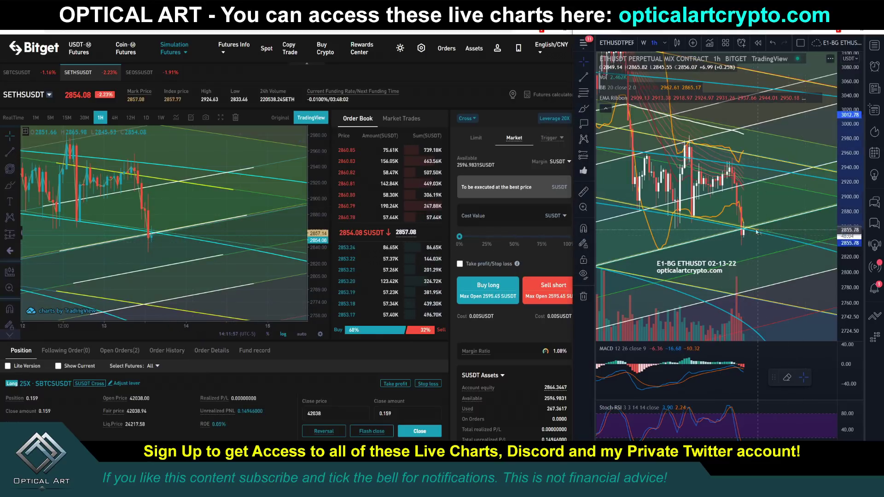
{"action": "left_click", "coordinate": [807, 240]}
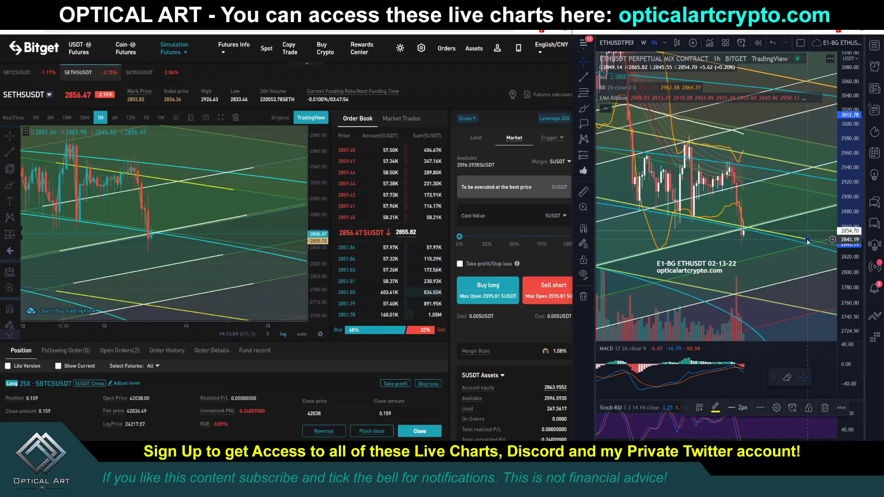
{"action": "right_click", "coordinate": [807, 241]}
Step: Draw a new yellow trend line on the Bitget ETH chart and open its coordinates
{"action": "left_click", "coordinate": [800, 397]}
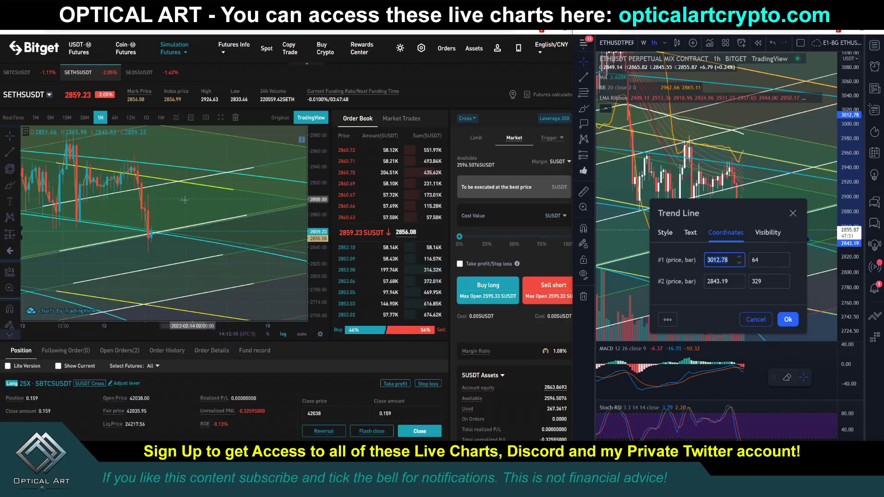
{"action": "left_click", "coordinate": [9, 151]}
{"action": "left_click", "coordinate": [73, 234]}
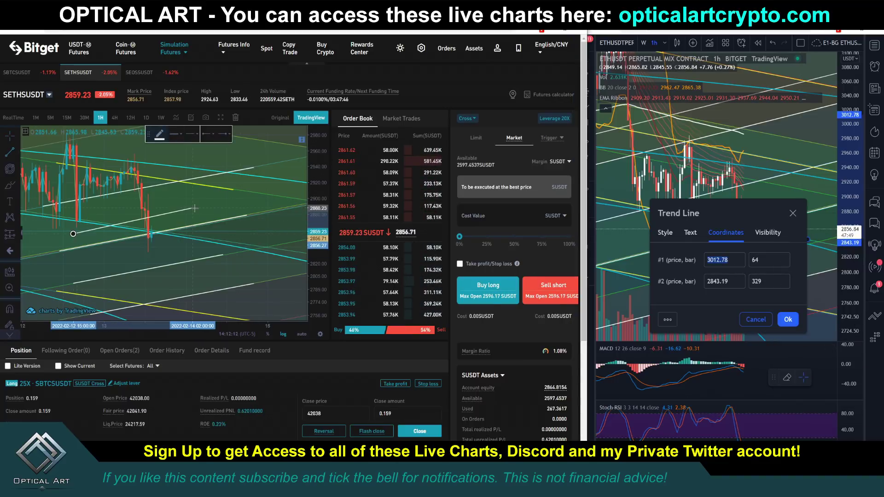
{"action": "left_click", "coordinate": [159, 134]}
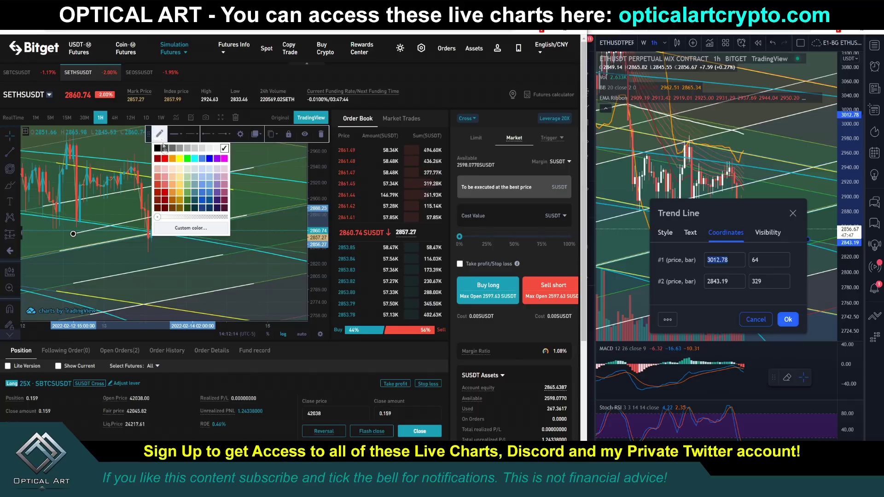
{"action": "left_click", "coordinate": [181, 160]}
{"action": "left_click", "coordinate": [240, 135]}
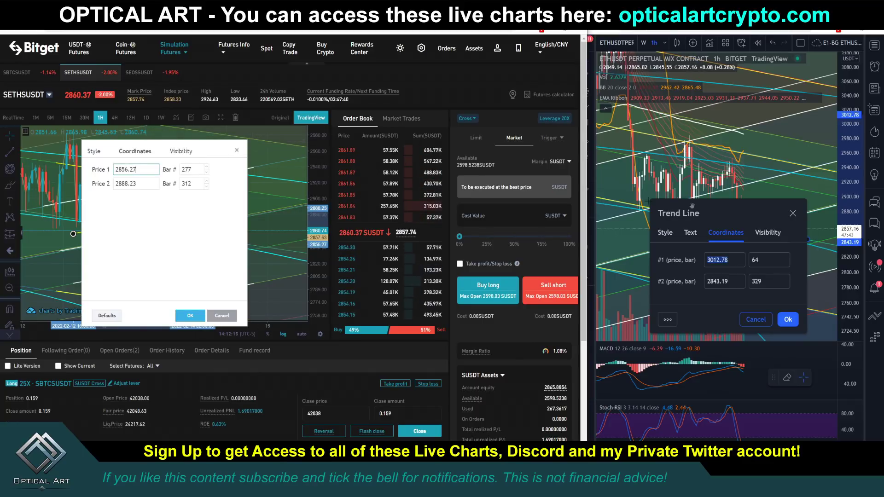
Step: Copy the reference prices into the new line: 3012.78 first point, 2843.19 second point
{"action": "double_click", "coordinate": [719, 260]}
{"action": "key", "text": "ctrl+c"}
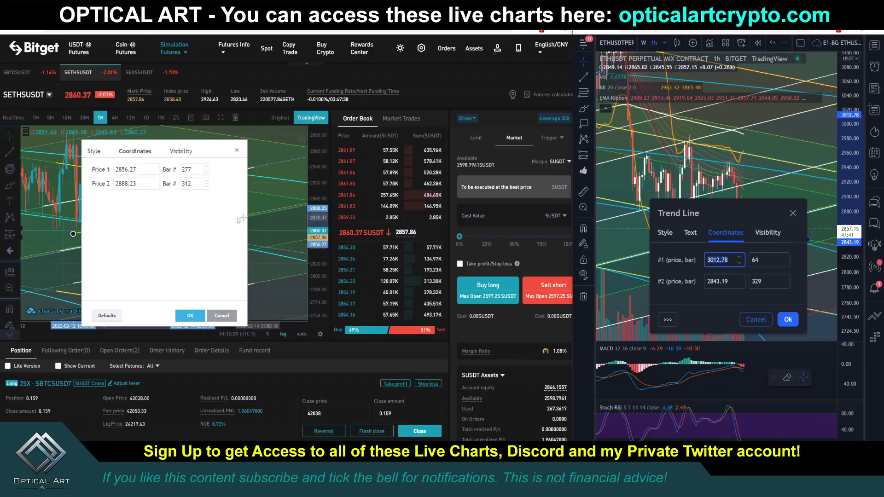
{"action": "double_click", "coordinate": [133, 172]}
{"action": "key", "text": "ctrl+v"}
{"action": "double_click", "coordinate": [723, 281]}
{"action": "key", "text": "ctrl+c"}
{"action": "left_click", "coordinate": [129, 184]}
{"action": "key", "text": "ctrl+a"}
{"action": "key", "text": "ctrl+v"}
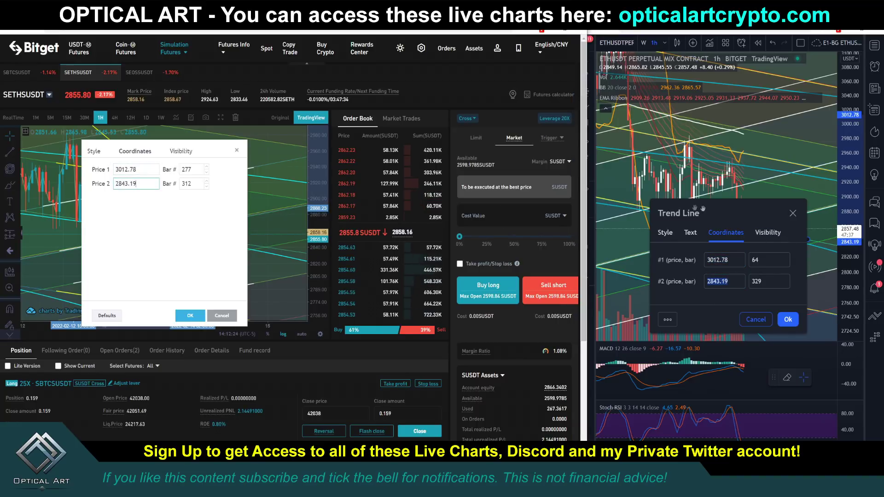
Step: Match the line's bar numbers to the reference, first bar 64, and apply the coordinates
{"action": "double_click", "coordinate": [756, 260]}
{"action": "left_click", "coordinate": [198, 168]}
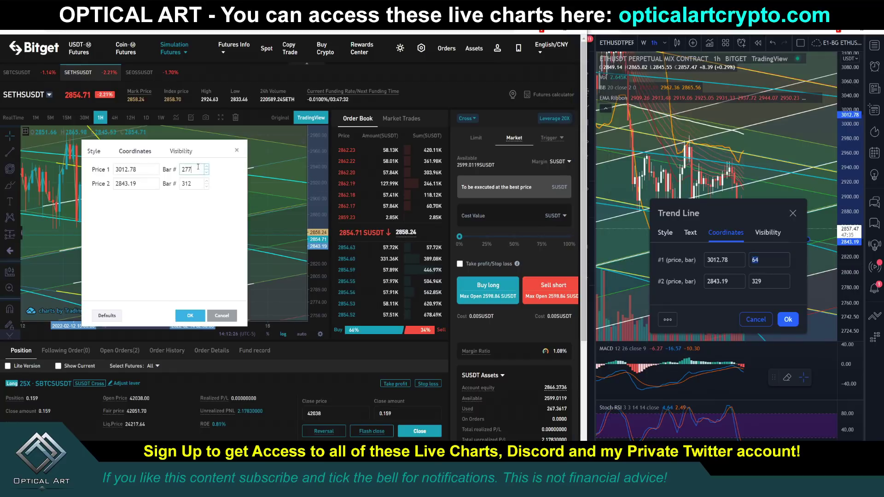
{"action": "double_click", "coordinate": [767, 283]}
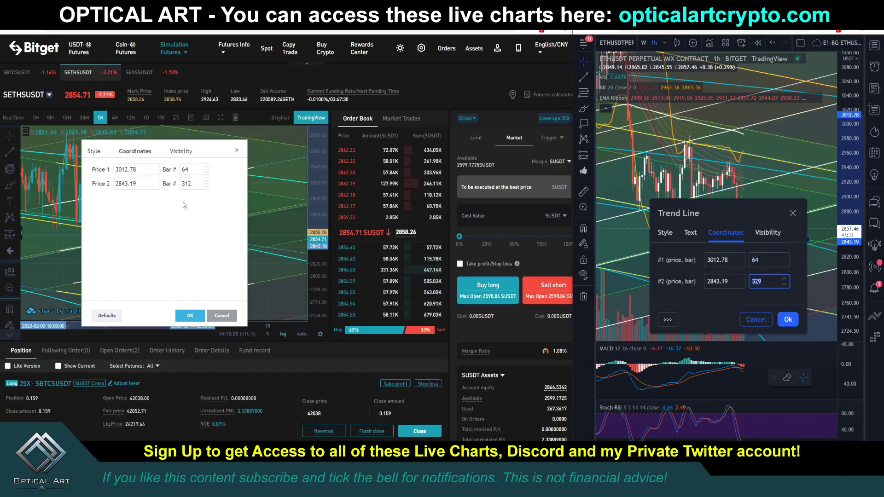
{"action": "left_click", "coordinate": [187, 184]}
{"action": "left_click", "coordinate": [196, 317]}
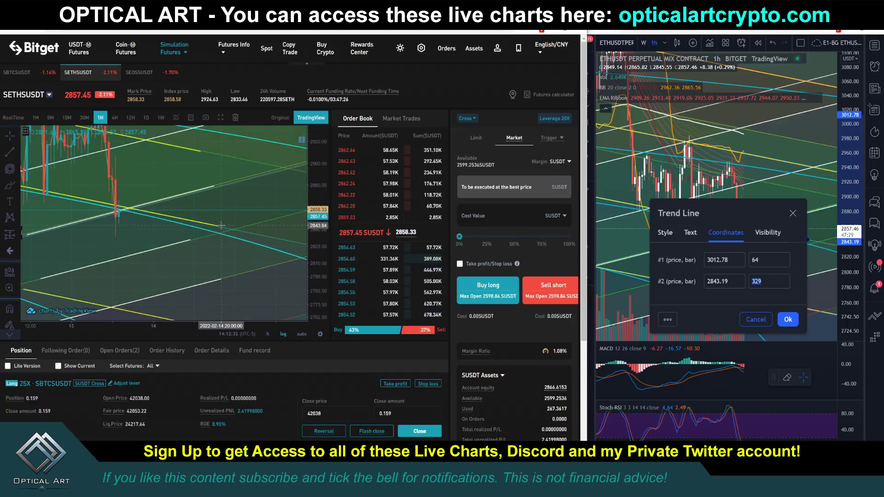
Step: Pan the ETH chart to view the new yellow line and close TradingView's trend line settings
{"action": "left_click", "coordinate": [208, 217]}
{"action": "left_click_drag", "start_coordinate": [153, 185], "coordinate": [234, 226]}
{"action": "left_click_drag", "start_coordinate": [320, 201], "coordinate": [320, 221]}
{"action": "scroll", "coordinate": [235, 224], "scroll_direction": "down", "scroll_amount": 1}
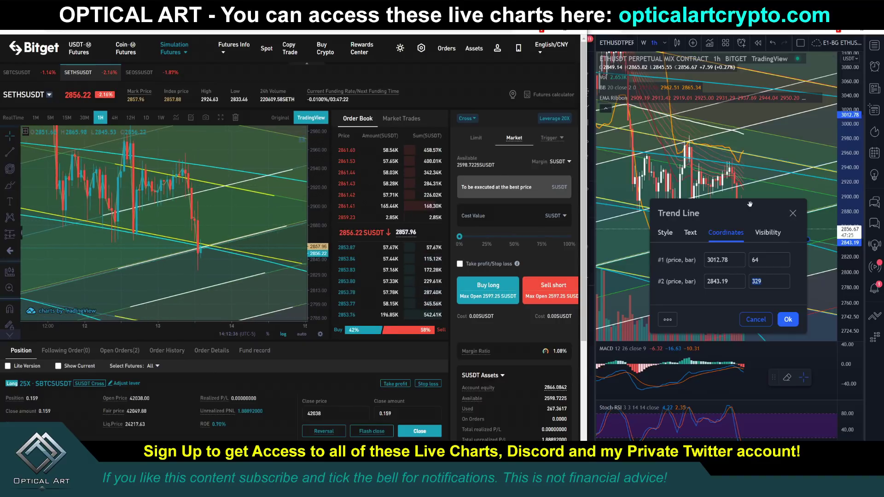
{"action": "left_click", "coordinate": [791, 214]}
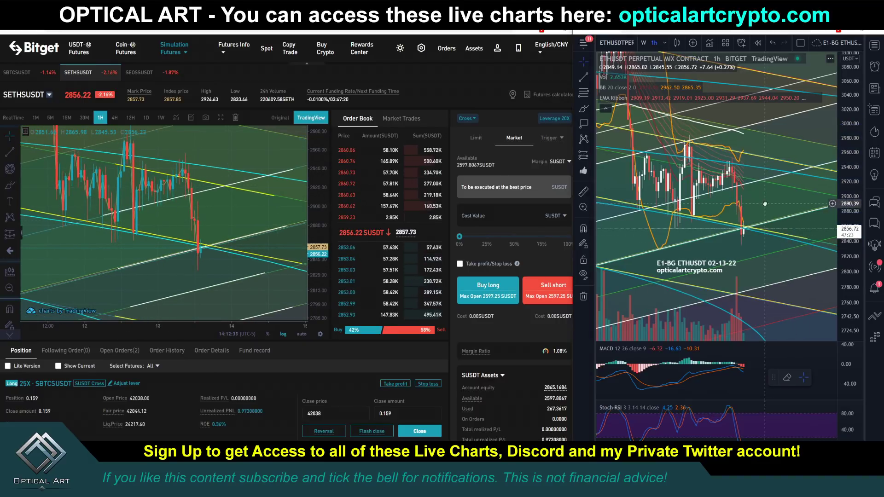
{"action": "left_click_drag", "start_coordinate": [230, 220], "coordinate": [222, 211]}
Step: Check the SBTCSUSDT open orders, return to SETHSUSDT, and pick the horizontal line tool
{"action": "left_click", "coordinate": [154, 11]}
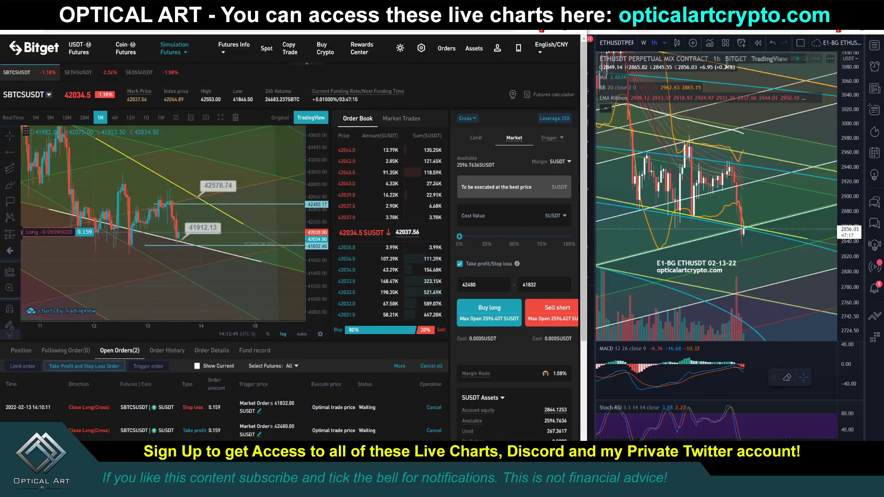
{"action": "key", "text": "alt+Tab"}
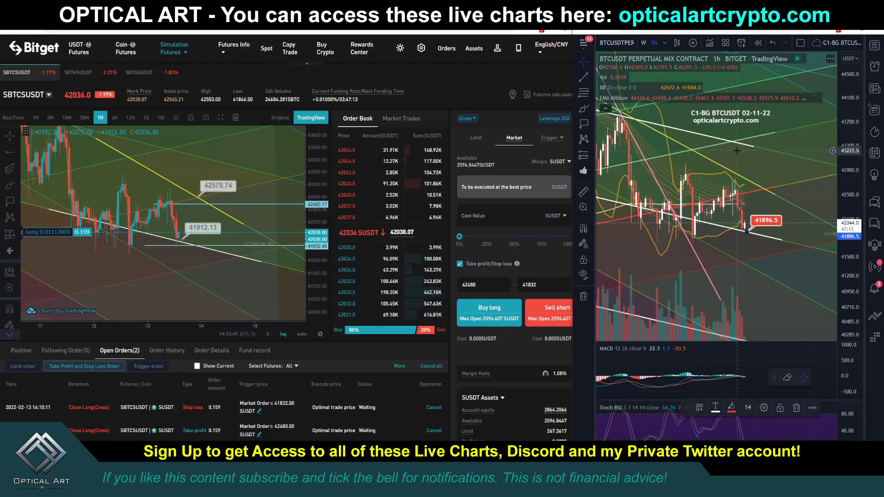
{"action": "key", "text": "alt+Tab"}
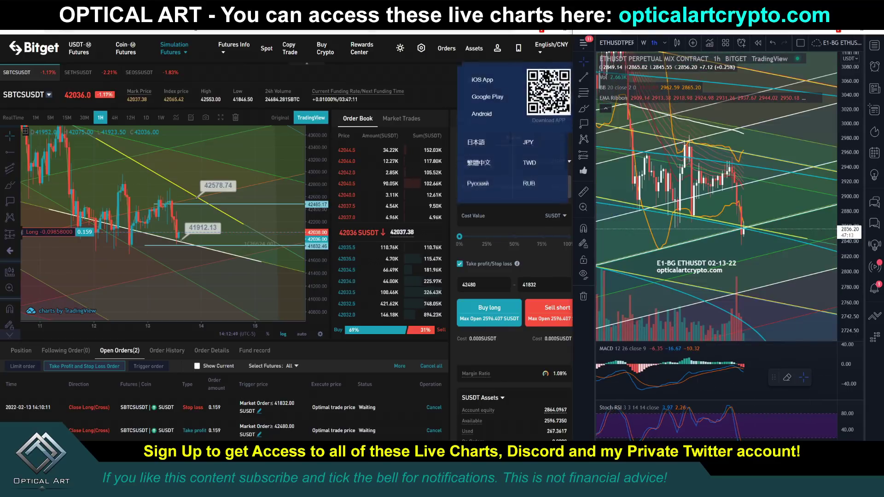
{"action": "key", "text": "alt+Tab"}
{"action": "left_click_drag", "start_coordinate": [203, 216], "coordinate": [196, 207]}
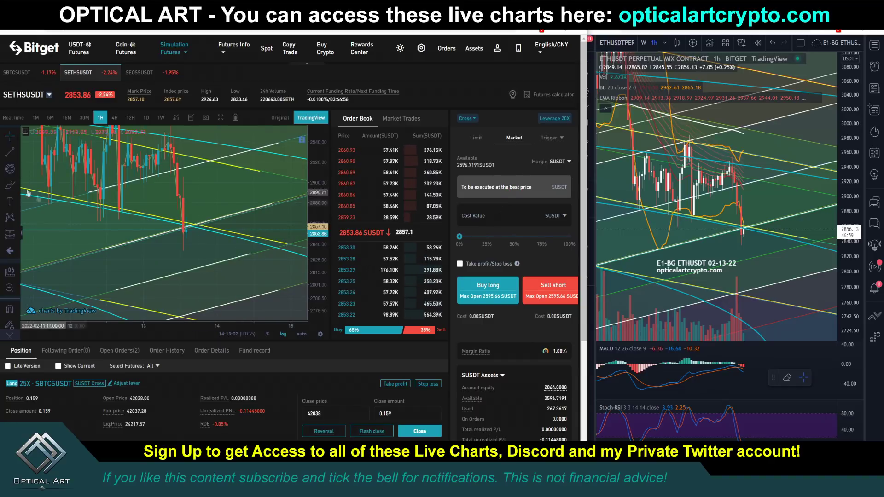
{"action": "left_click", "coordinate": [18, 155]}
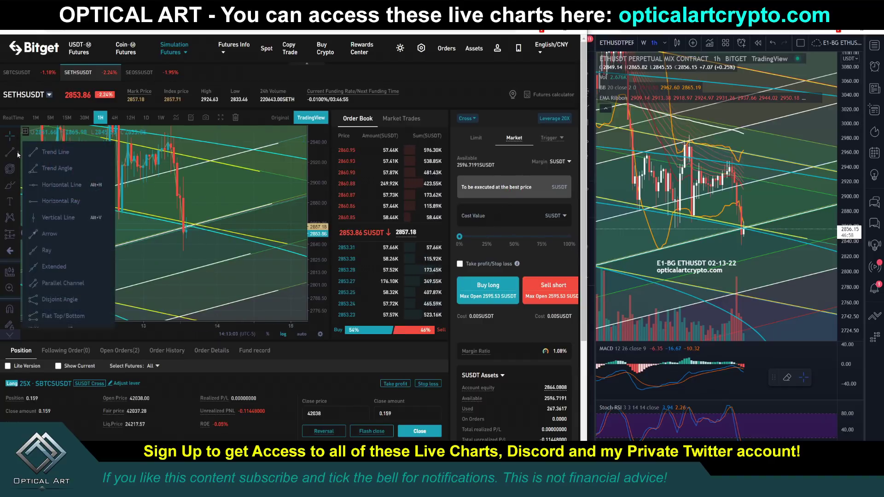
{"action": "left_click", "coordinate": [41, 186]}
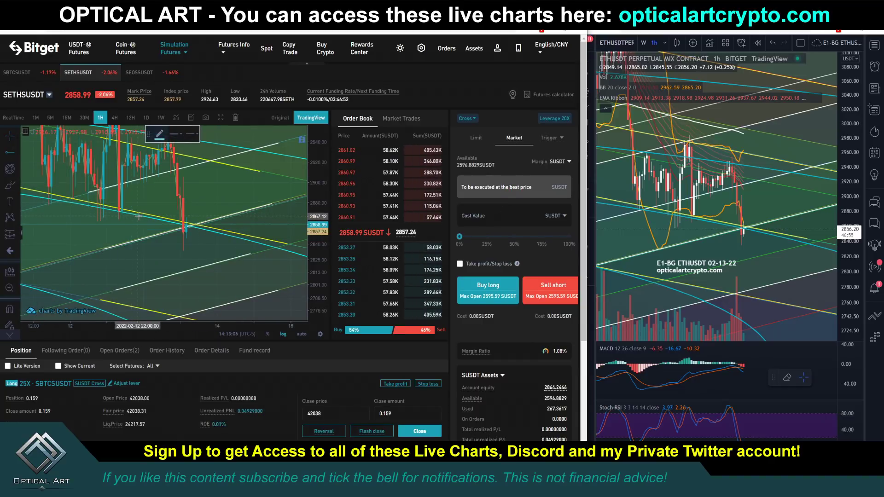
Step: Place a horizontal line at 2867.12, then try a brush stroke on the reference chart and undo it
{"action": "left_click", "coordinate": [137, 216]}
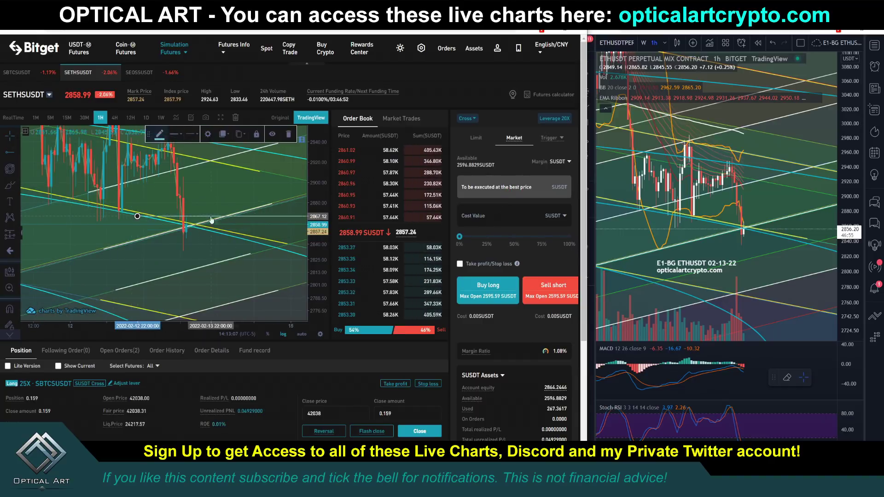
{"action": "left_click", "coordinate": [10, 185]}
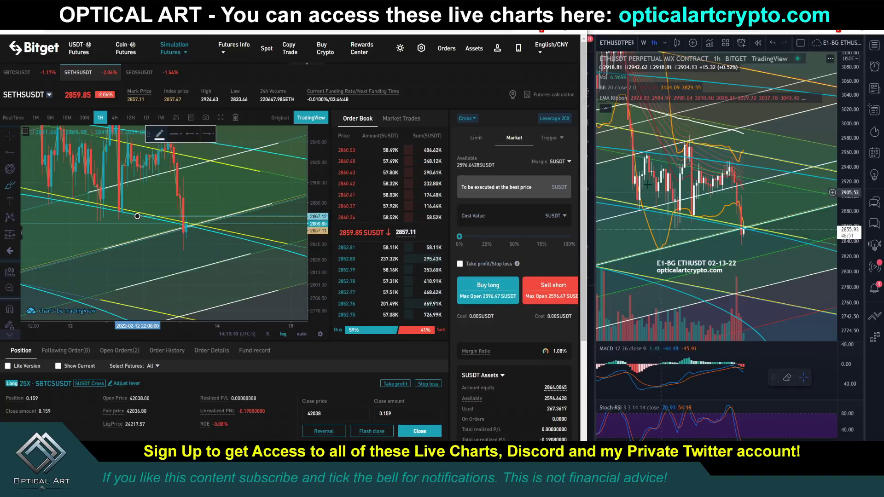
{"action": "left_click", "coordinate": [667, 28]}
{"action": "left_click", "coordinate": [583, 109]}
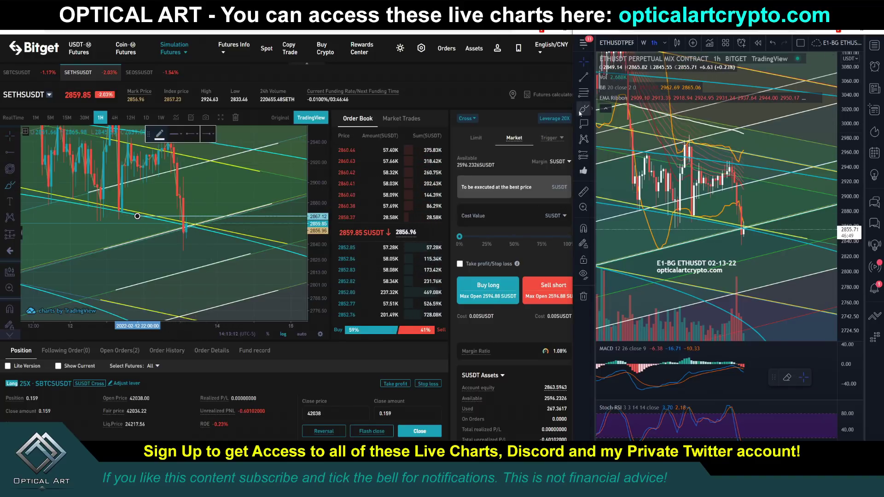
{"action": "left_click_drag", "start_coordinate": [723, 229], "coordinate": [775, 228]}
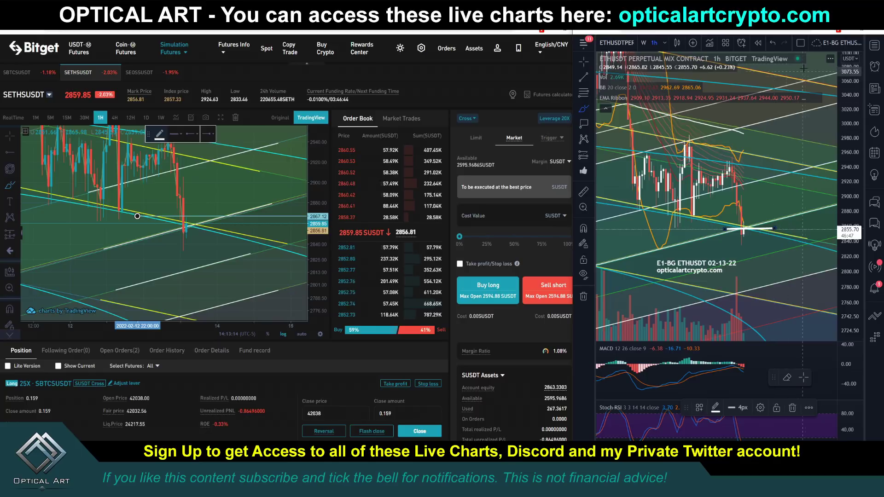
{"action": "left_click", "coordinate": [772, 43]}
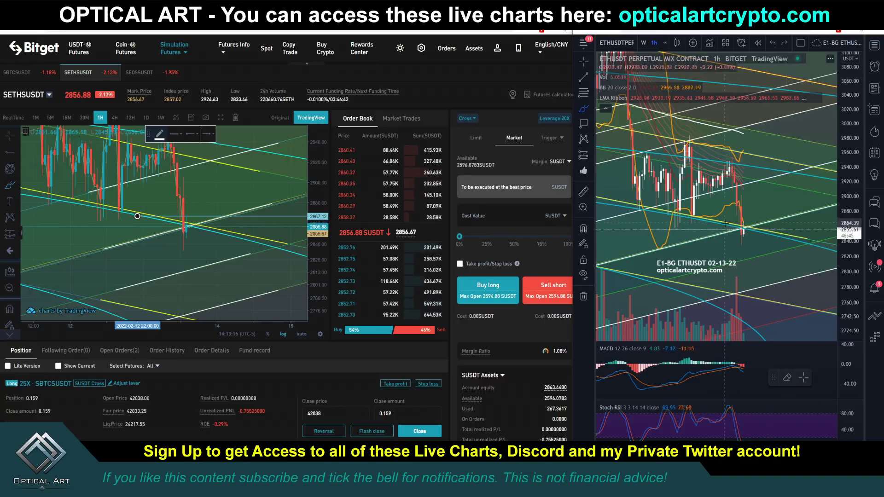
Step: Enter a 300 SUSDT cost value in the ETH order form and enable take profit/stop loss
{"action": "left_click", "coordinate": [560, 293]}
{"action": "left_click", "coordinate": [502, 213]}
{"action": "type", "text": "300"}
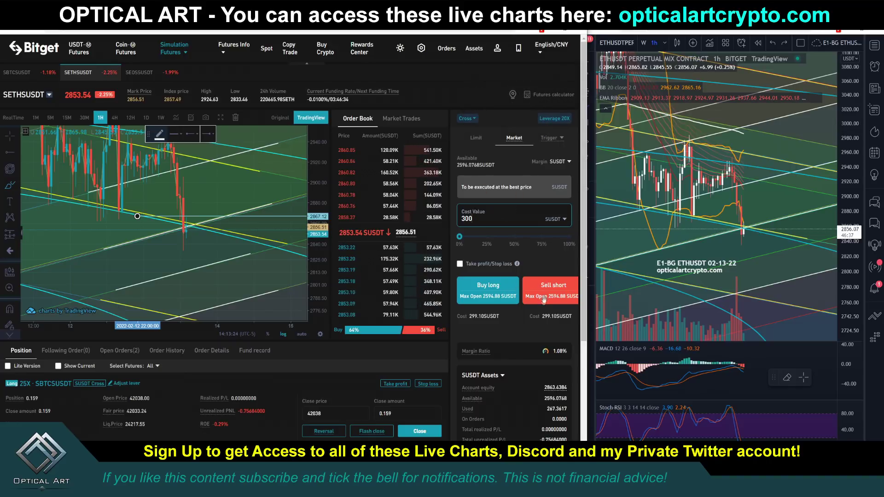
{"action": "left_click", "coordinate": [459, 264]}
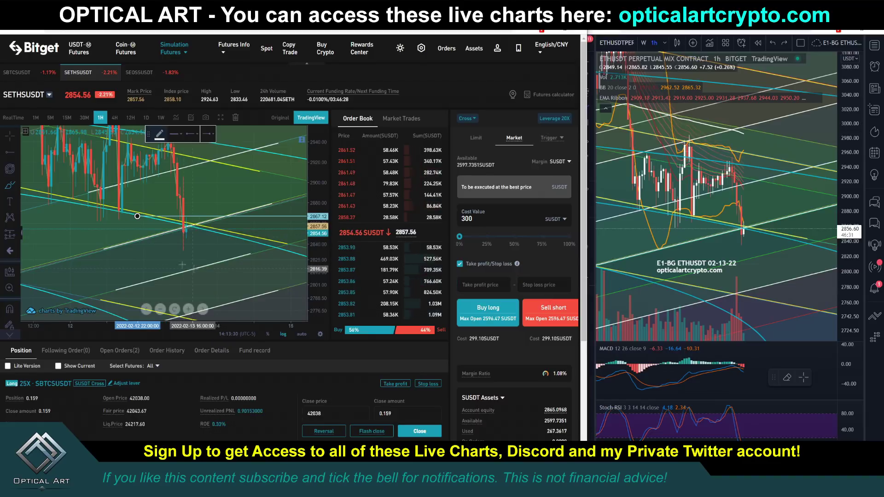
{"action": "left_click", "coordinate": [18, 202]}
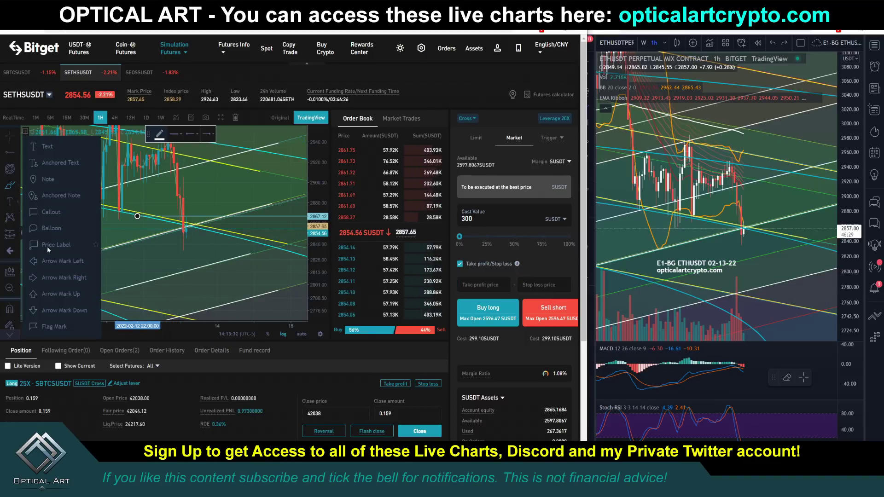
Step: Add price labels at 2817.99 and 2867.44 on the SETHSUSDT chart
{"action": "left_click", "coordinate": [47, 249]}
{"action": "left_click", "coordinate": [198, 267]}
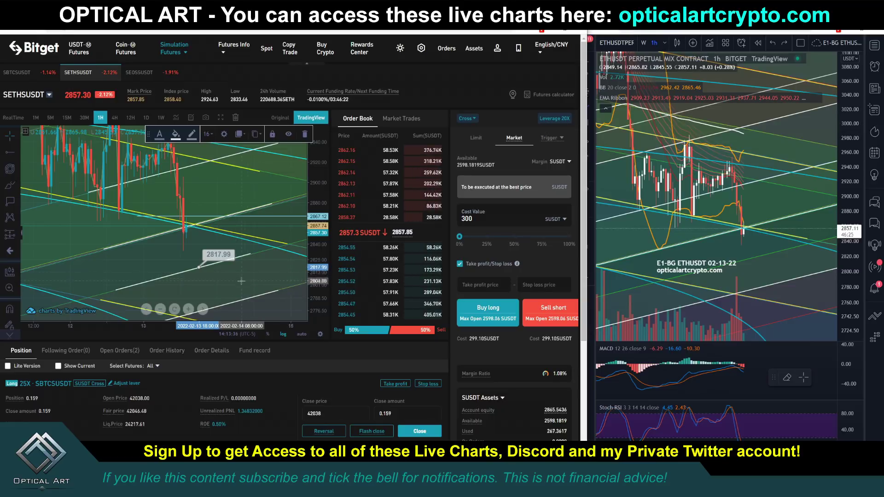
{"action": "left_click", "coordinate": [205, 223]}
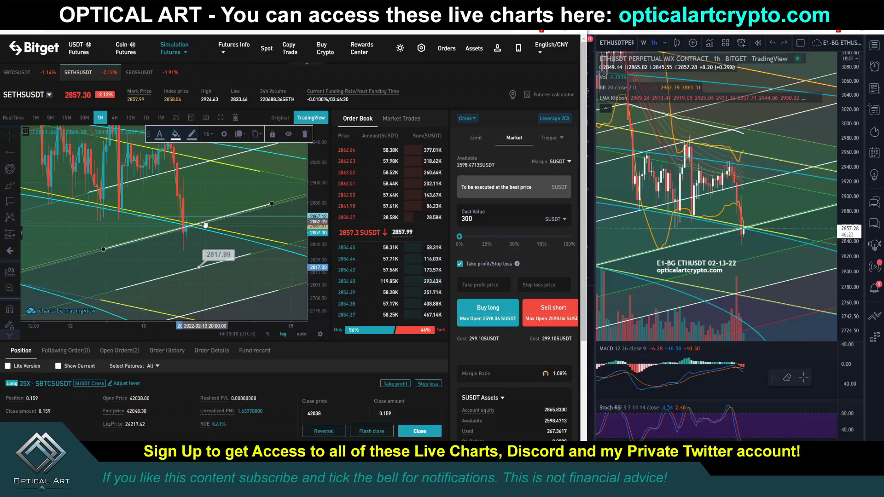
{"action": "left_click", "coordinate": [203, 192]}
{"action": "left_click_drag", "start_coordinate": [213, 193], "coordinate": [249, 188]}
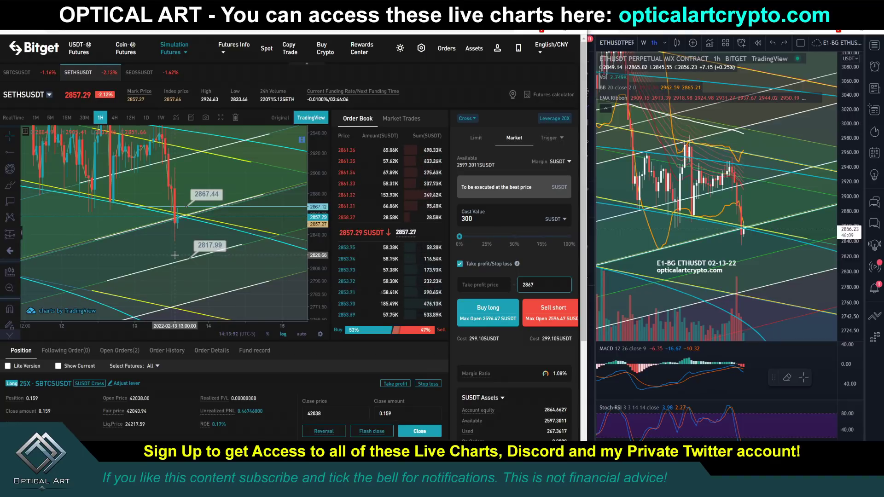
Step: Enter a 2820 take-profit price and mark the 2820 level with a line on the chart
{"action": "left_click", "coordinate": [483, 285]}
{"action": "type", "text": "2820"}
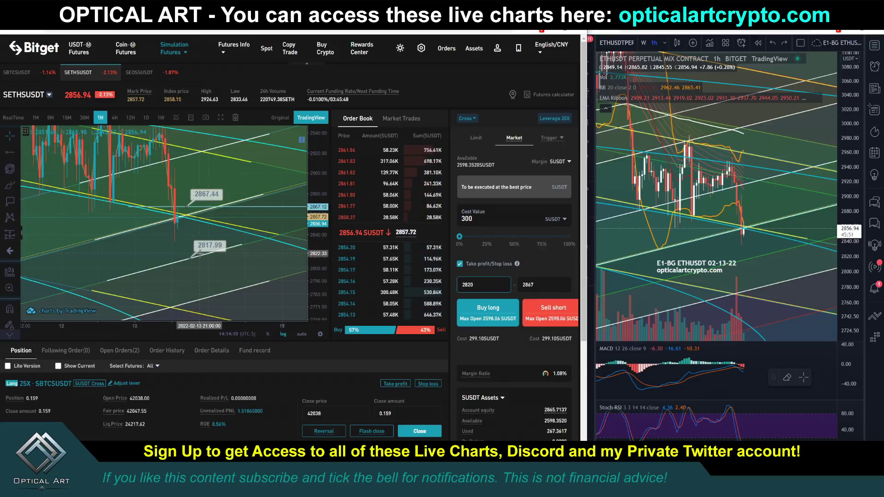
{"action": "left_click", "coordinate": [10, 152]}
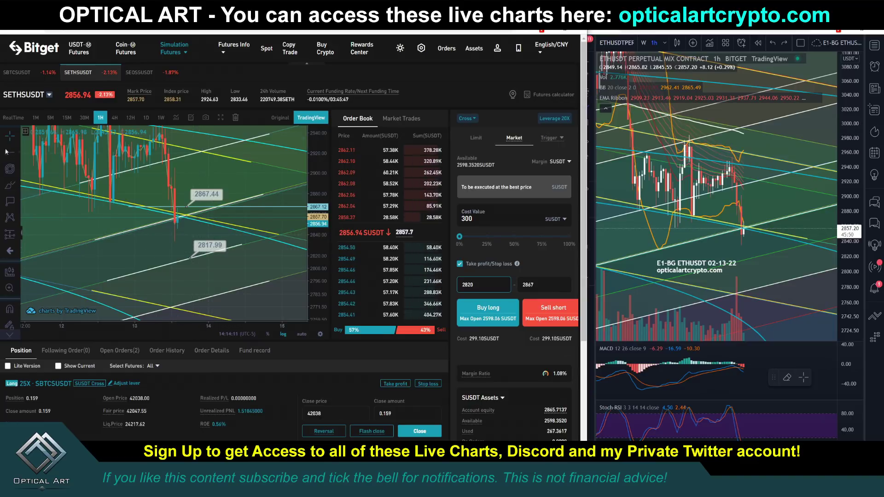
{"action": "left_click", "coordinate": [163, 255]}
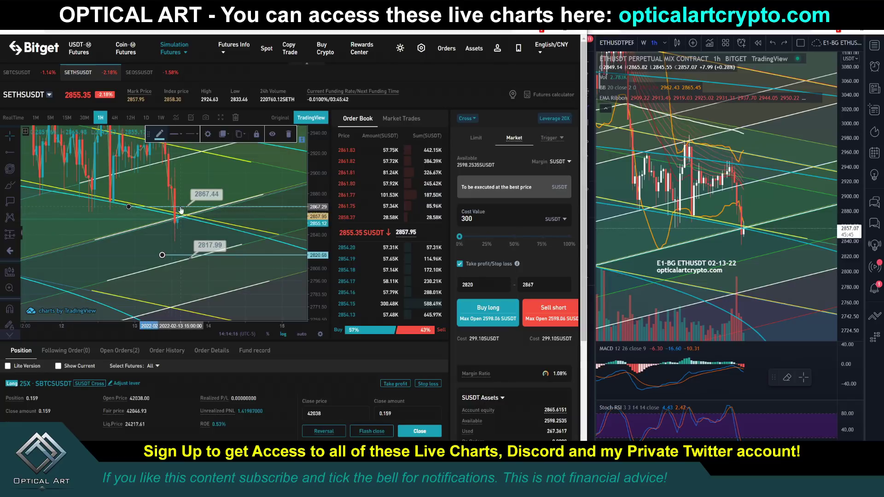
Step: Open a 20x market short of 1.88 ETH on SETHSUSDT at 2853.26, then go to SBTCSUSDT
{"action": "left_click", "coordinate": [549, 316]}
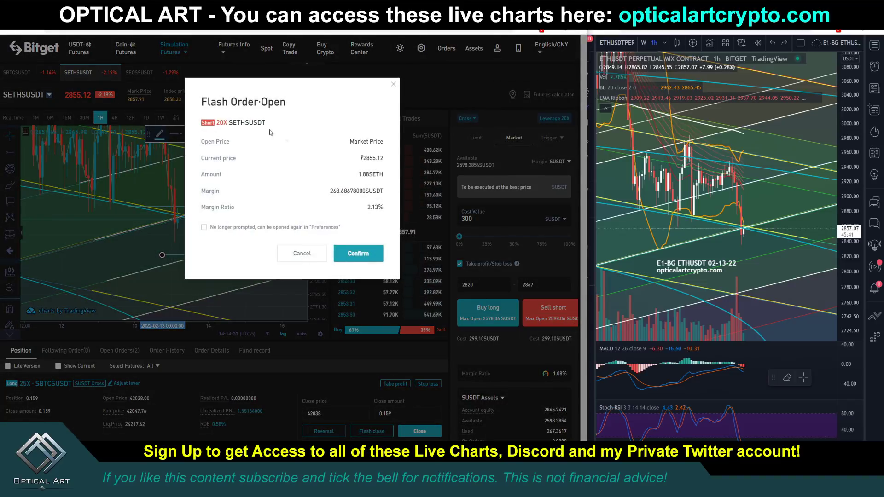
{"action": "left_click", "coordinate": [366, 251]}
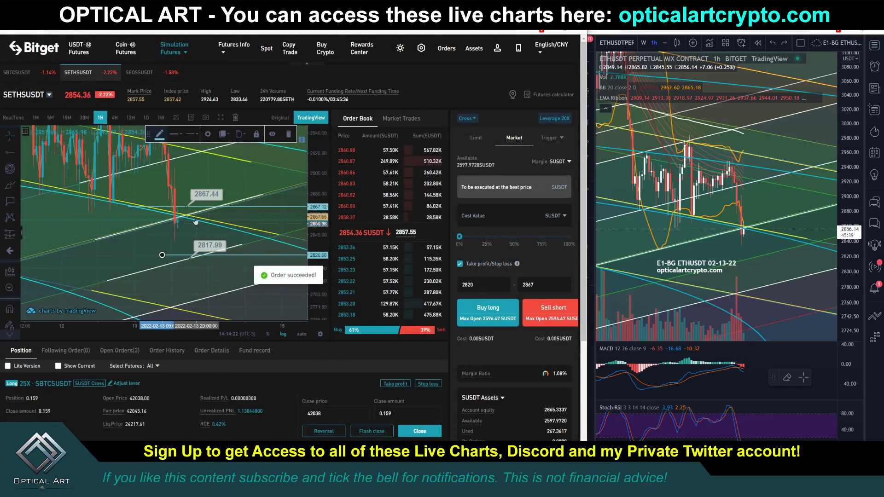
{"action": "scroll", "coordinate": [220, 406], "scroll_direction": "down", "scroll_amount": 1}
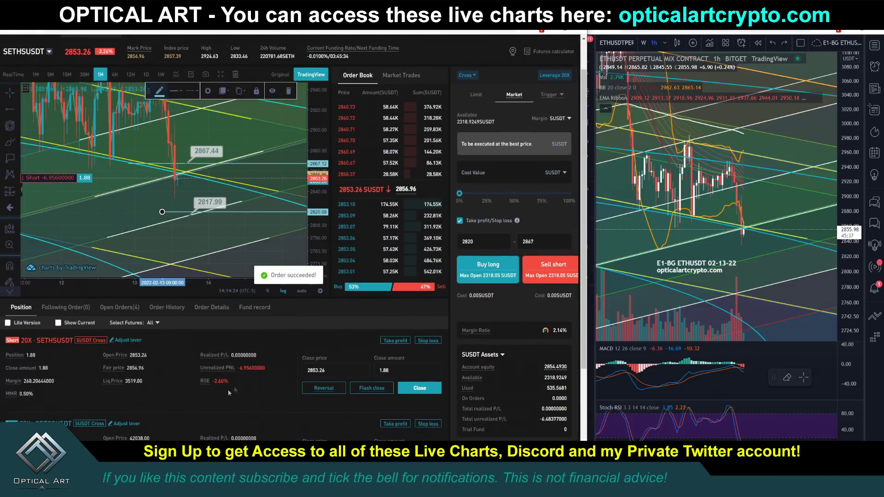
{"action": "scroll", "coordinate": [134, 377], "scroll_direction": "down", "scroll_amount": 1}
{"action": "scroll", "coordinate": [125, 369], "scroll_direction": "up", "scroll_amount": 1}
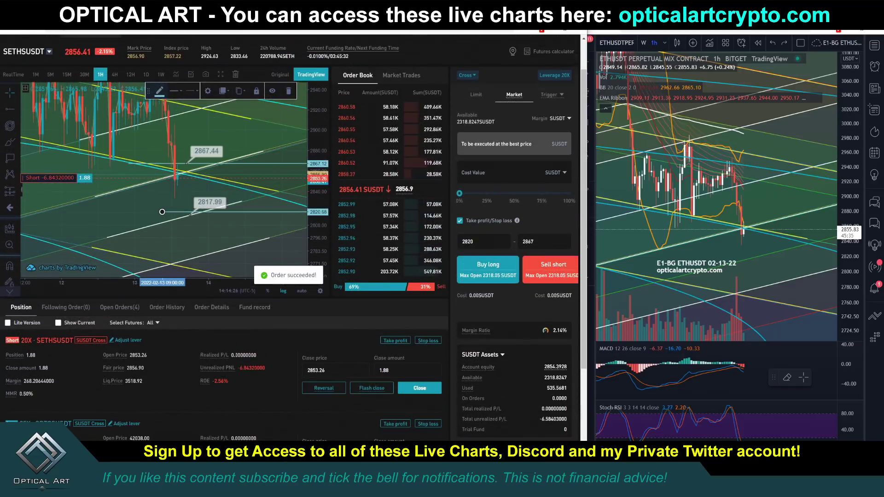
{"action": "scroll", "coordinate": [263, 335], "scroll_direction": "up", "scroll_amount": 1}
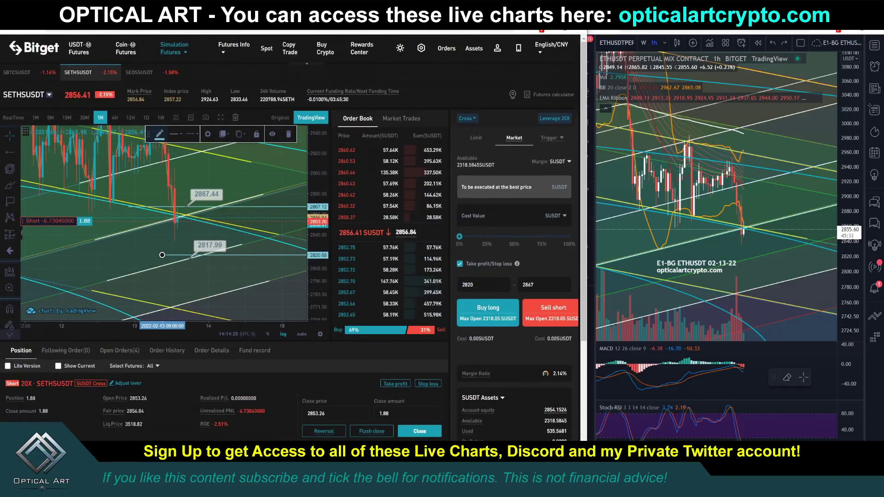
{"action": "left_click", "coordinate": [30, 73]}
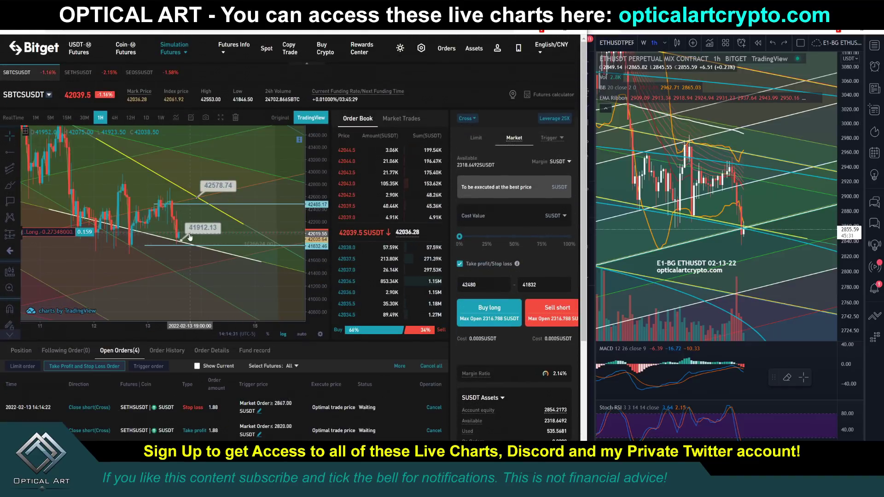
{"action": "scroll", "coordinate": [189, 235], "scroll_direction": "down", "scroll_amount": 1}
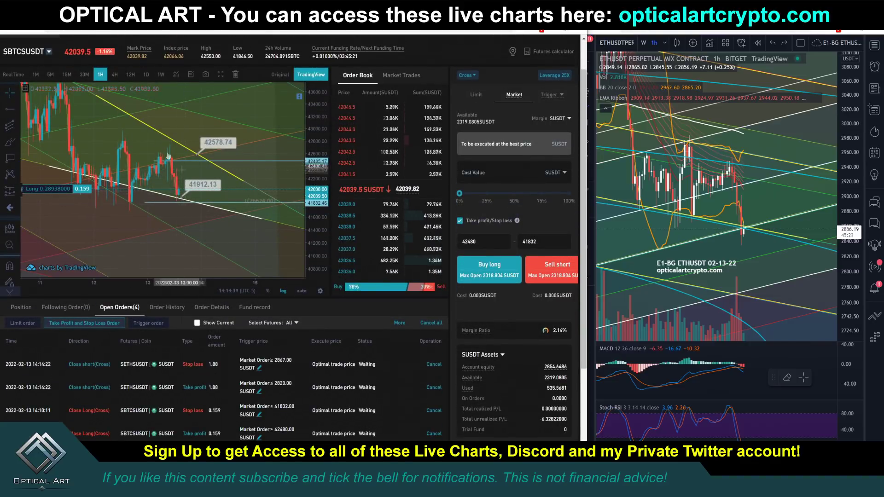
{"action": "left_click", "coordinate": [184, 9]}
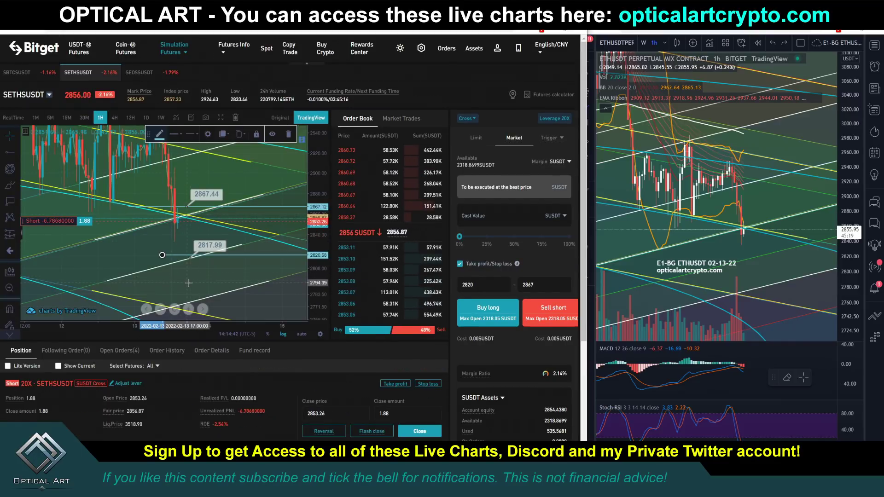
{"action": "left_click_drag", "start_coordinate": [198, 180], "coordinate": [201, 176]}
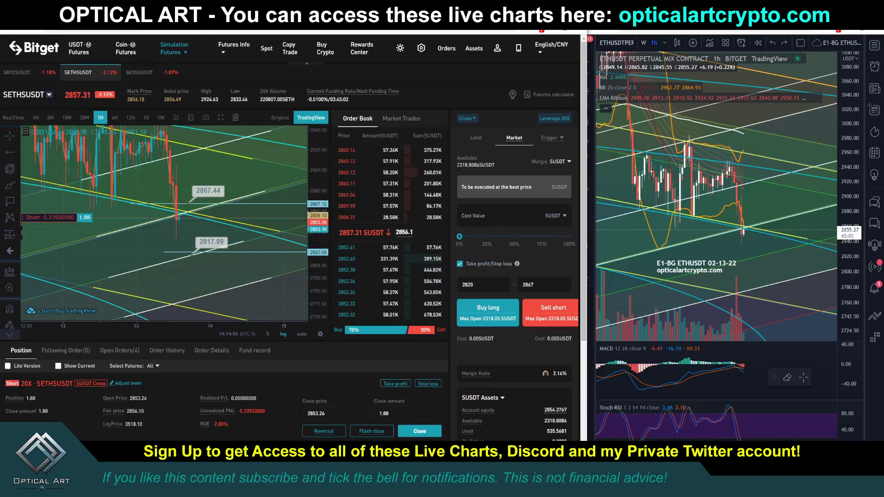
{"action": "key", "text": "ctrl+Tab"}
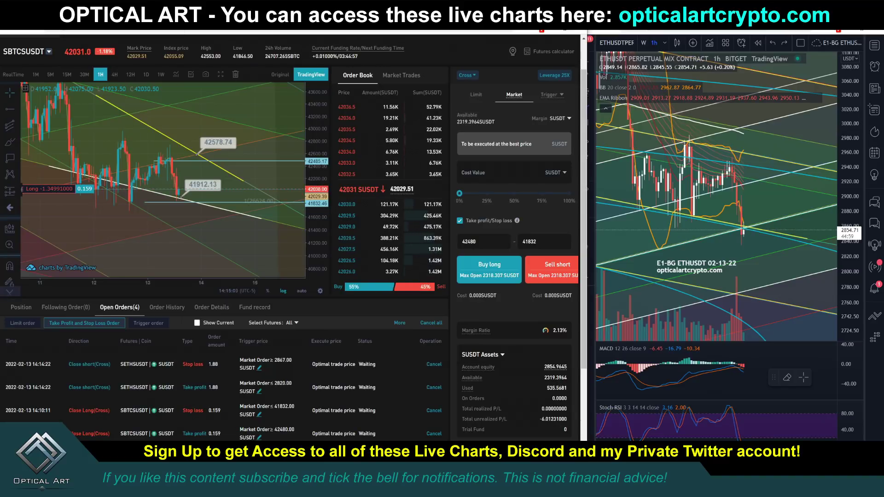
{"action": "left_click", "coordinate": [230, 11]}
Step: Return to the SETHSUSDT page and change the side chart symbol from BTCUSDT to ETHUSDT
{"action": "left_click_drag", "start_coordinate": [215, 165], "coordinate": [213, 170]}
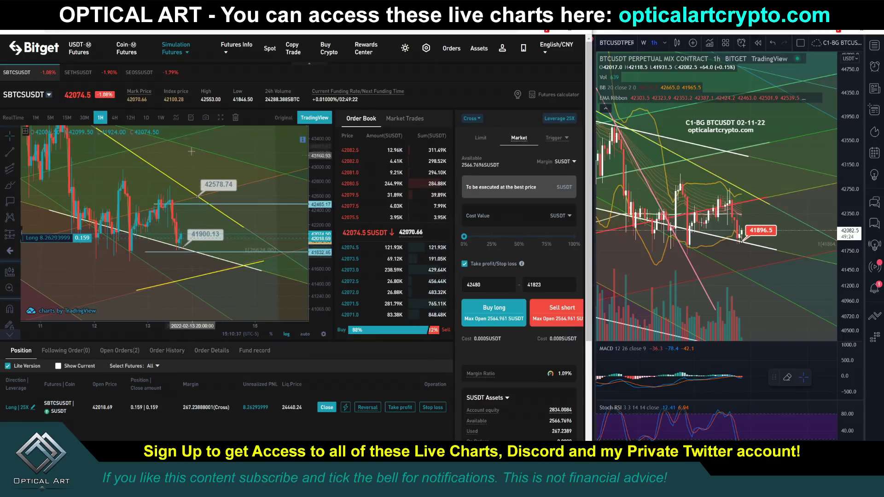
{"action": "key", "text": "ctrl+Tab"}
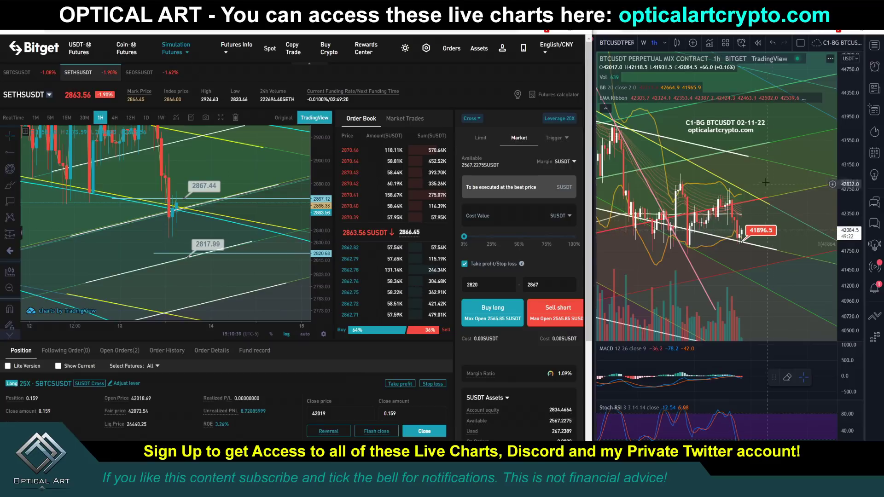
{"action": "left_click", "coordinate": [699, 14]}
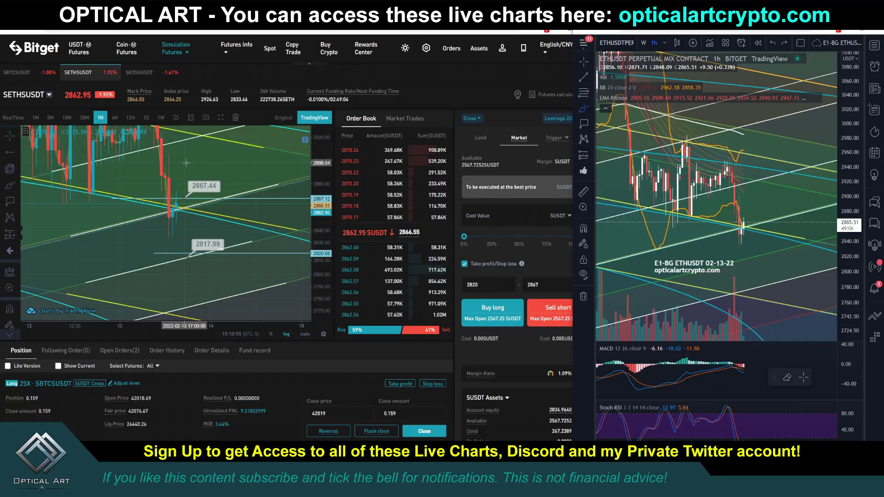
Step: Return to SBTCSUSDT, select and deselect the trend line, then visit SETHSUSDT and come back
{"action": "left_click_drag", "start_coordinate": [182, 157], "coordinate": [186, 169]}
{"action": "left_click", "coordinate": [87, 11]}
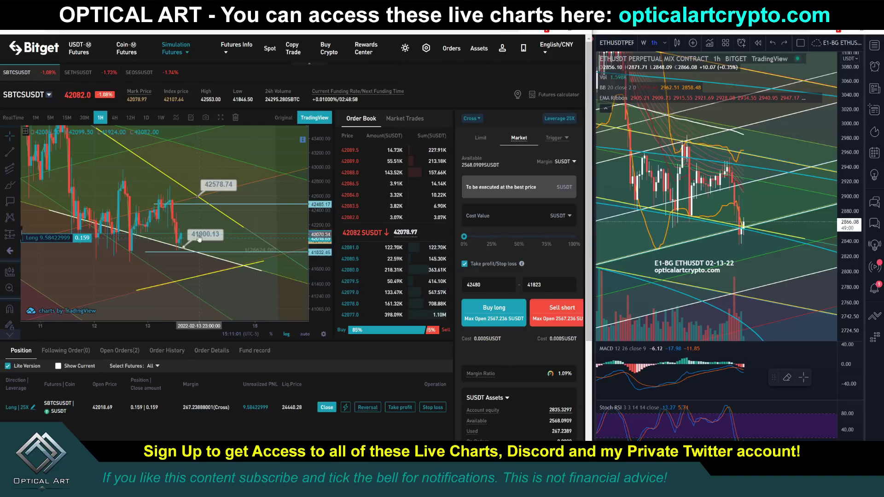
{"action": "left_click", "coordinate": [180, 248]}
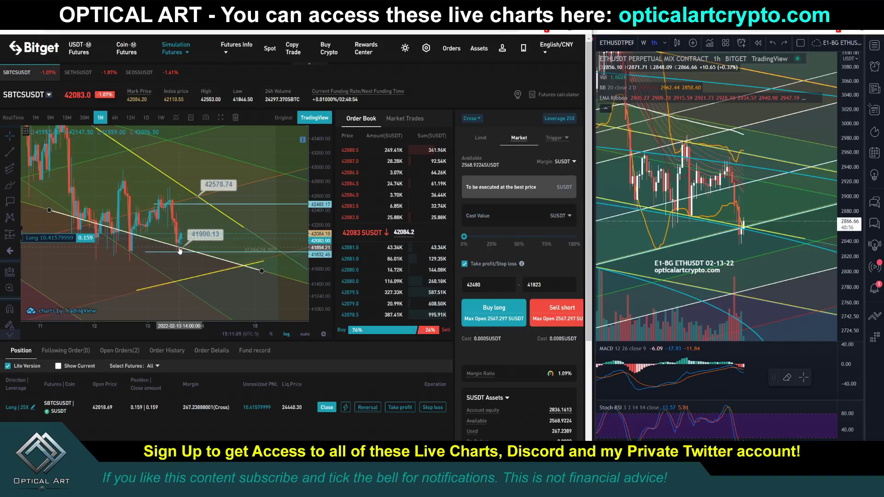
{"action": "left_click", "coordinate": [184, 219]}
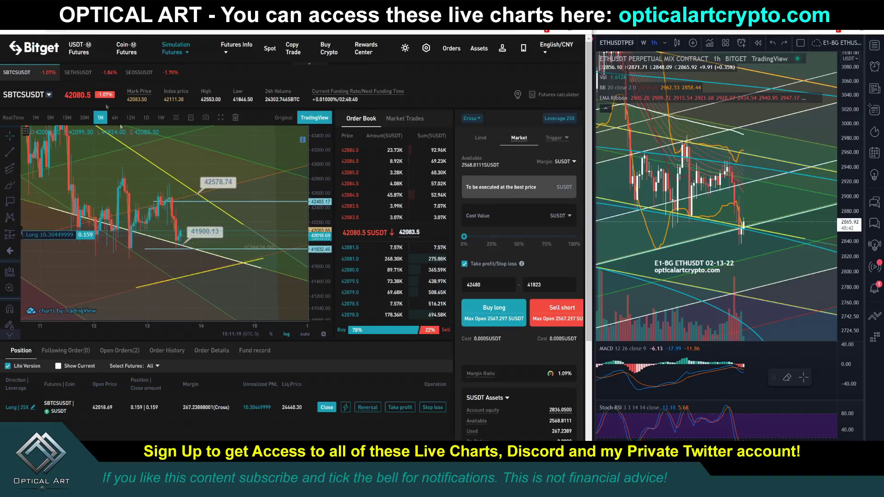
{"action": "left_click", "coordinate": [78, 73]}
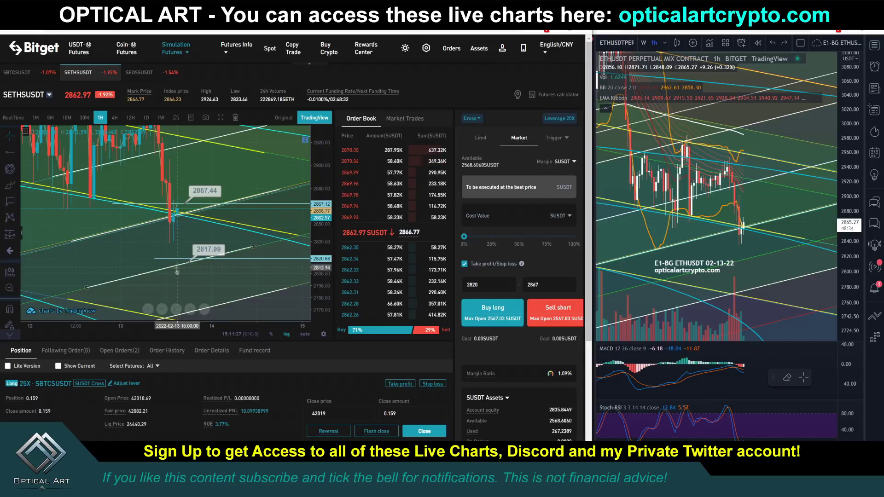
{"action": "left_click", "coordinate": [156, 9]}
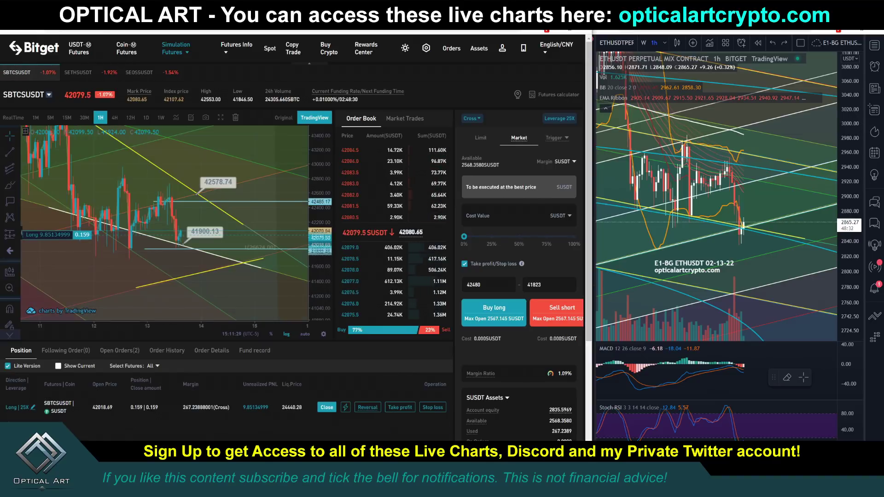
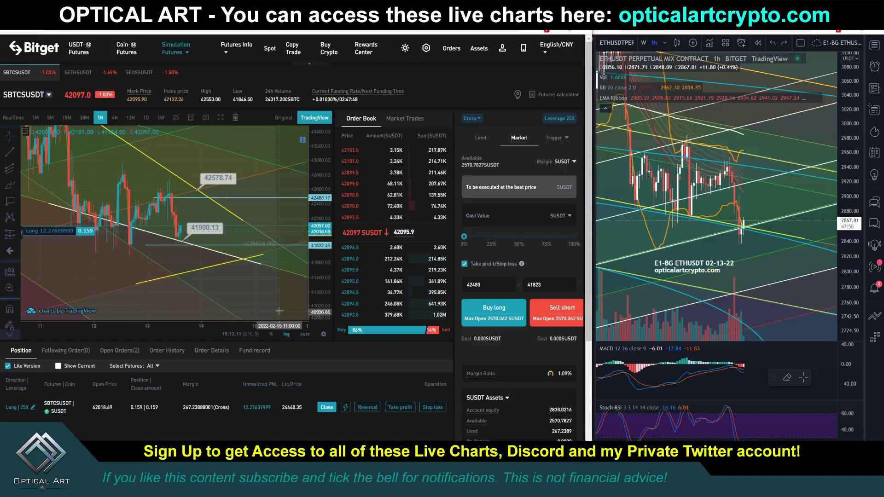
Step: Review the waiting take-profit 42480 and stop-loss 41823 orders, then show positions in the detailed layout
{"action": "left_click", "coordinate": [118, 352]}
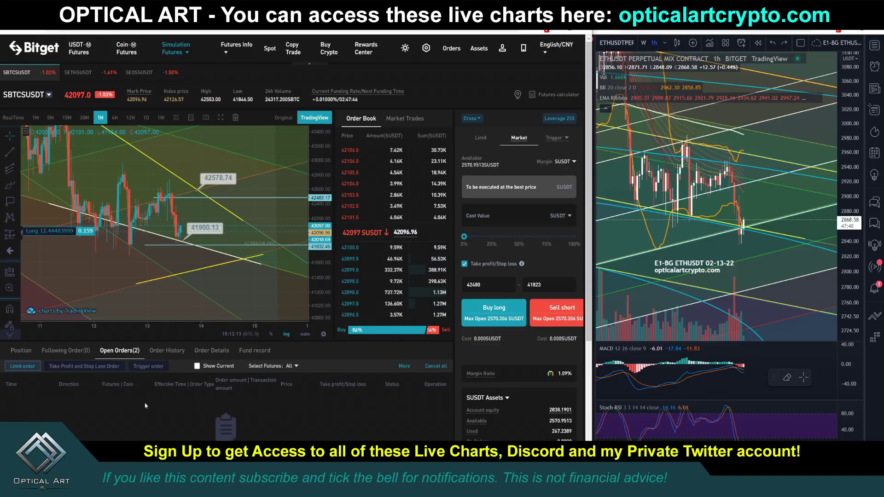
{"action": "left_click", "coordinate": [106, 367]}
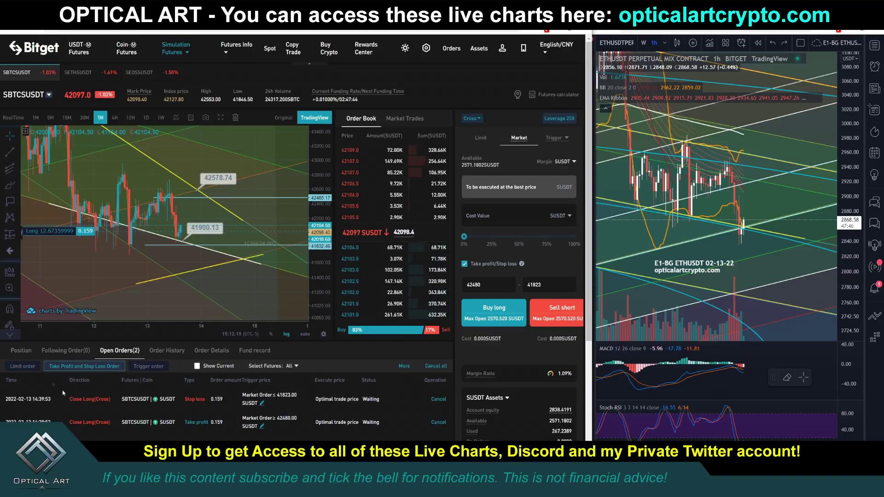
{"action": "left_click", "coordinate": [22, 351]}
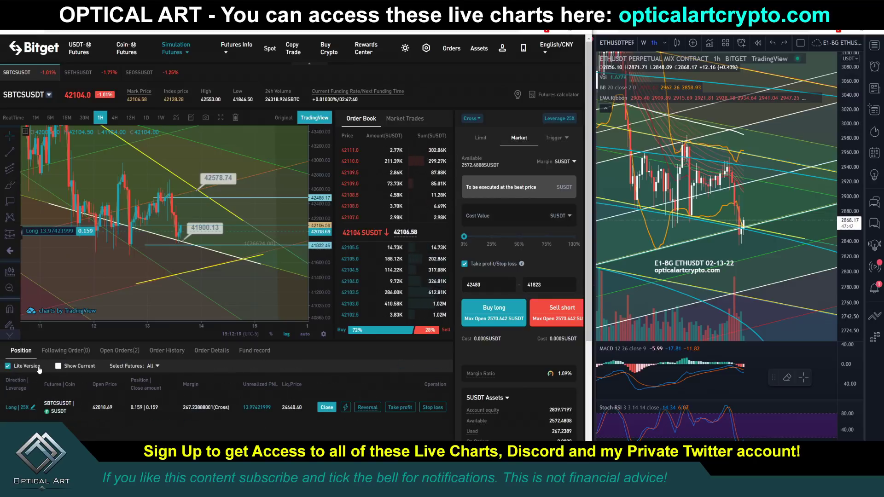
{"action": "left_click", "coordinate": [38, 367]}
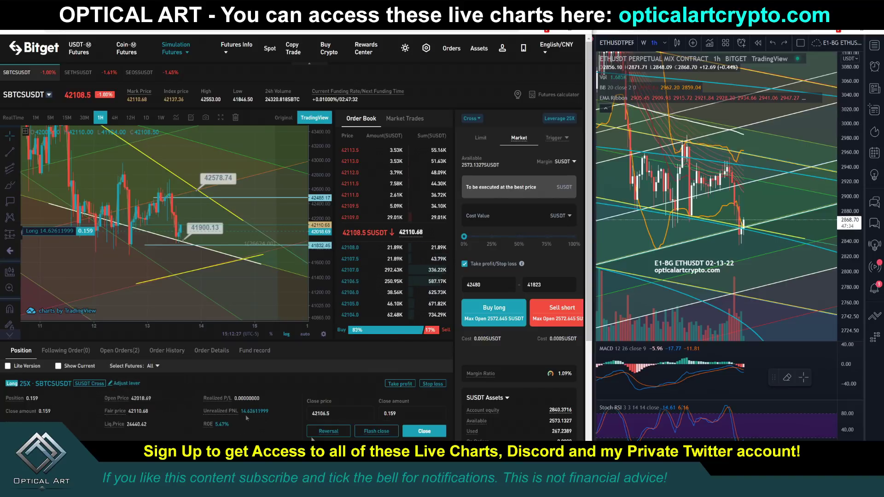
Step: Flash-close the entire 0.159 SBTCSUSDT long from the compact Lite Version position view
{"action": "left_click", "coordinate": [7, 367]}
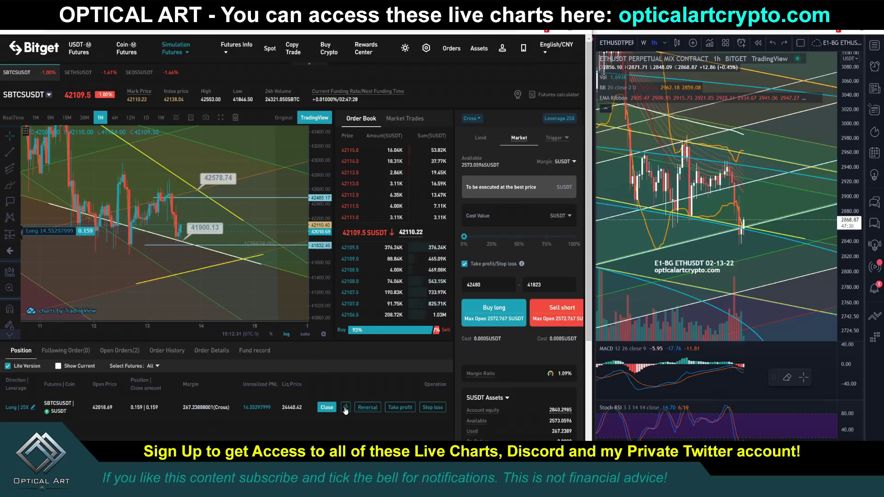
{"action": "mouse_move", "coordinate": [346, 409]}
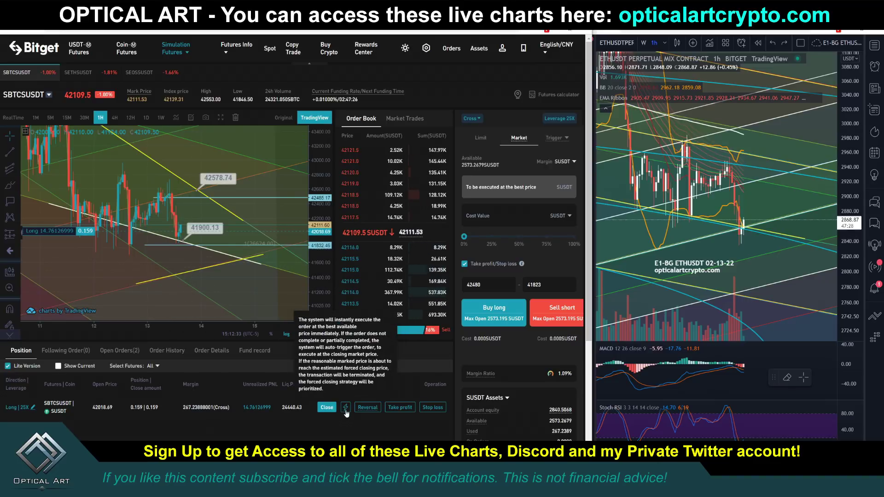
{"action": "left_click", "coordinate": [345, 408]}
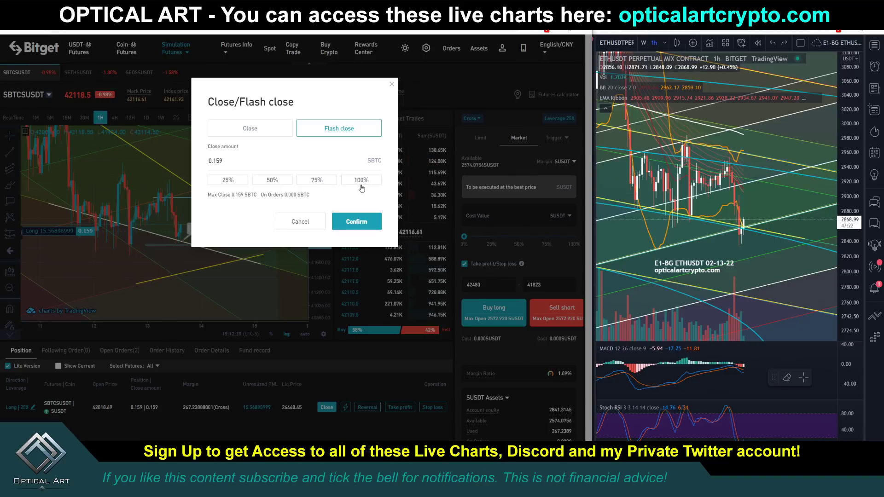
{"action": "left_click", "coordinate": [363, 222]}
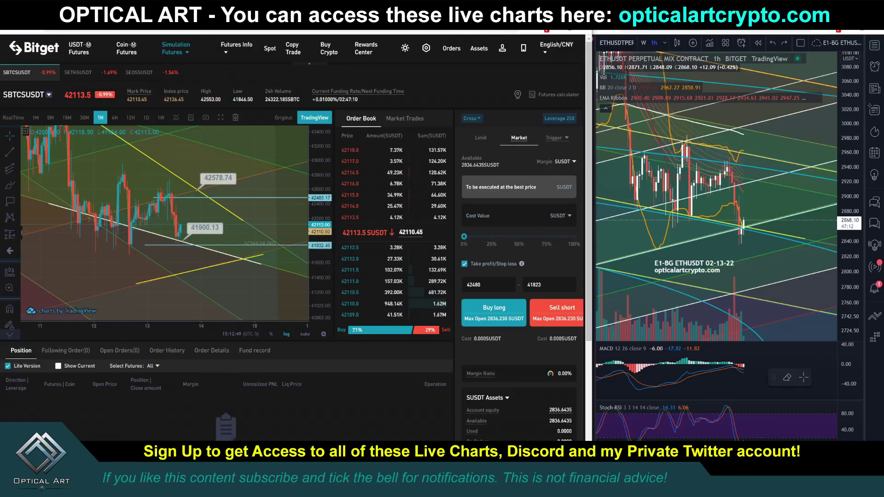
{"action": "left_click", "coordinate": [78, 72]}
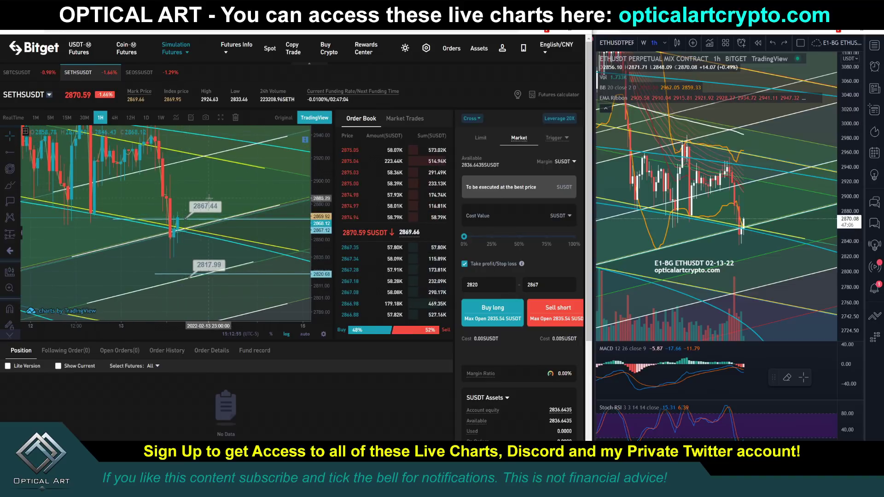
Step: Move the chart lines to about 2855 and 2900.47 and set take-profit to 2900
{"action": "left_click_drag", "start_coordinate": [197, 223], "coordinate": [194, 234]}
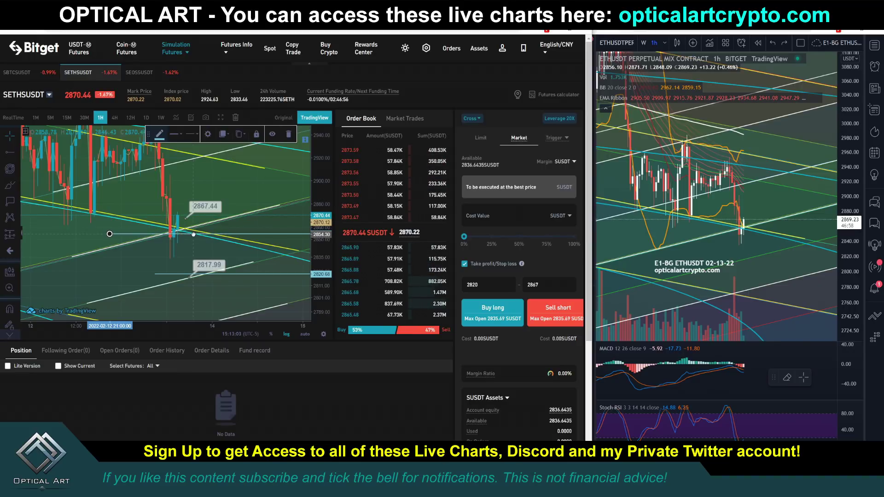
{"action": "double_click", "coordinate": [525, 286]}
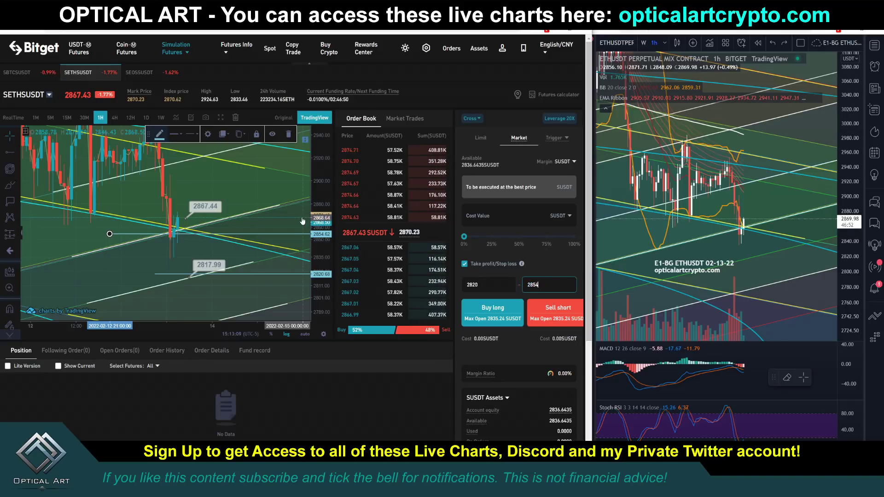
{"action": "left_click_drag", "start_coordinate": [253, 182], "coordinate": [253, 191]}
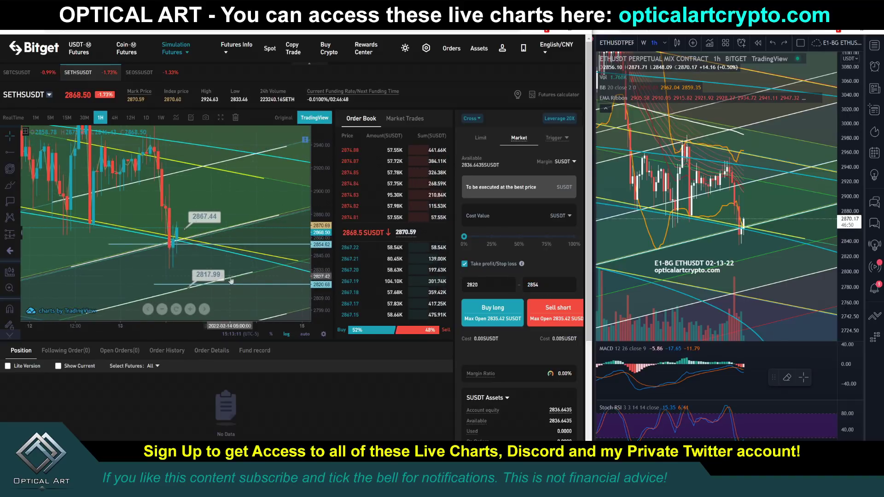
{"action": "mouse_move", "coordinate": [234, 284]}
{"action": "left_mouse_down"}
{"action": "mouse_move", "coordinate": [221, 175]}
{"action": "mouse_move", "coordinate": [216, 191]}
{"action": "left_mouse_up"}
{"action": "left_click", "coordinate": [475, 290]}
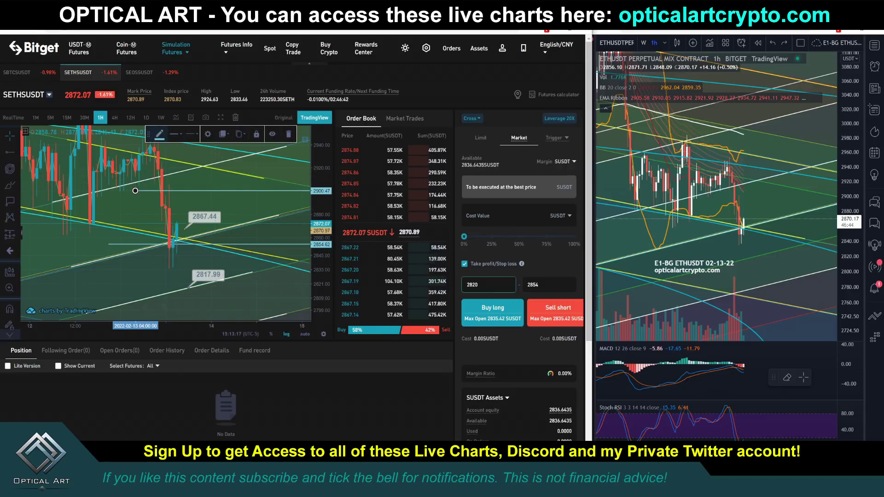
{"action": "type", "text": "2900"}
{"action": "left_click_drag", "start_coordinate": [497, 286], "coordinate": [457, 291]}
{"action": "type", "text": "2900"}
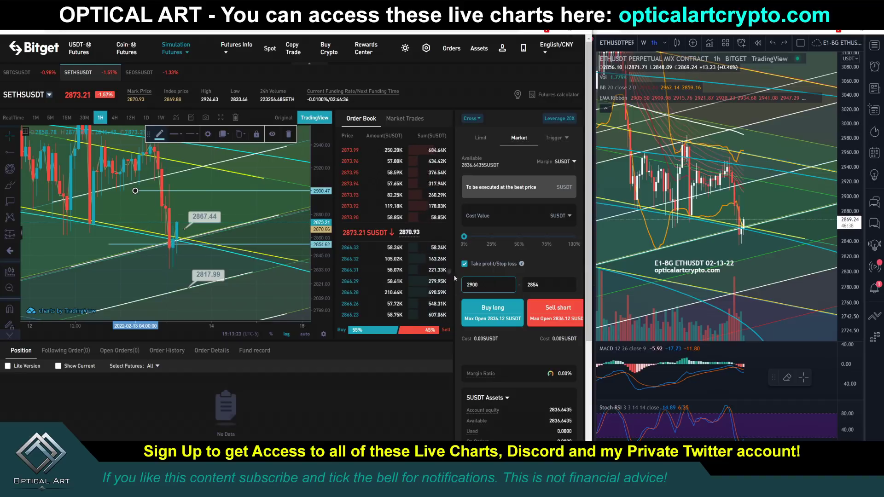
{"action": "left_click", "coordinate": [229, 198]}
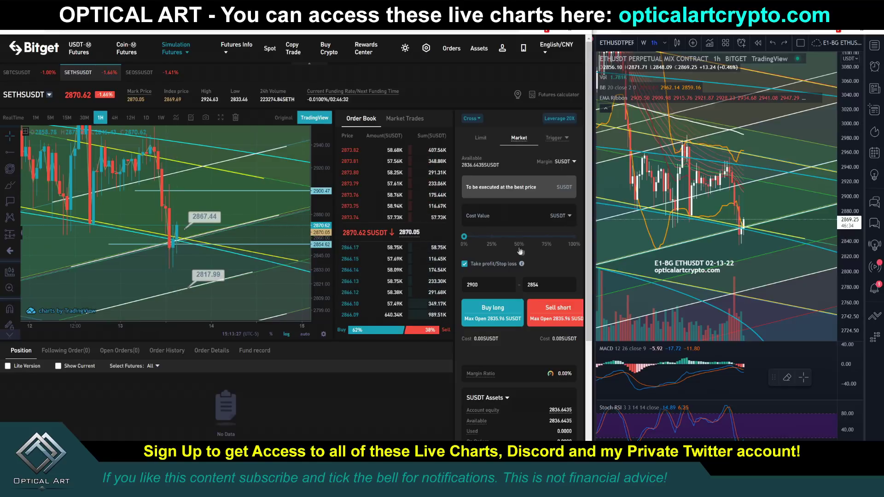
Step: Set the SETHSUSDT order's cost value to 300 SUSDT
{"action": "left_click", "coordinate": [507, 214]}
{"action": "type", "text": "300"}
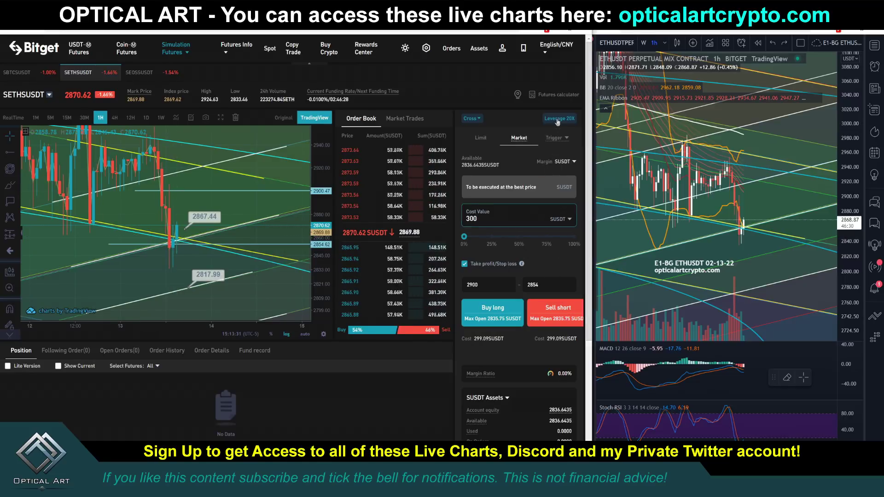
{"action": "left_click", "coordinate": [558, 119]}
Step: Raise leverage to 40X and open a 40X market long of 3.71 ETH on SETHSUSDT
{"action": "left_click_drag", "start_coordinate": [240, 146], "coordinate": [267, 145]}
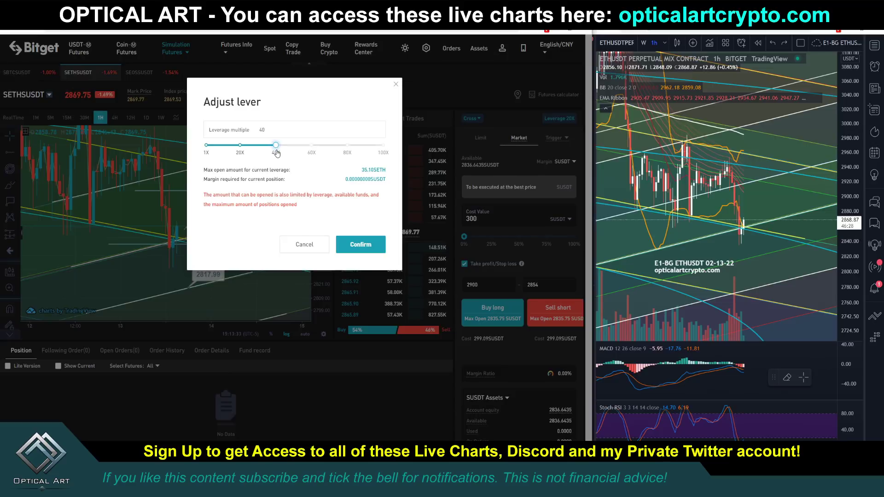
{"action": "left_click", "coordinate": [351, 245]}
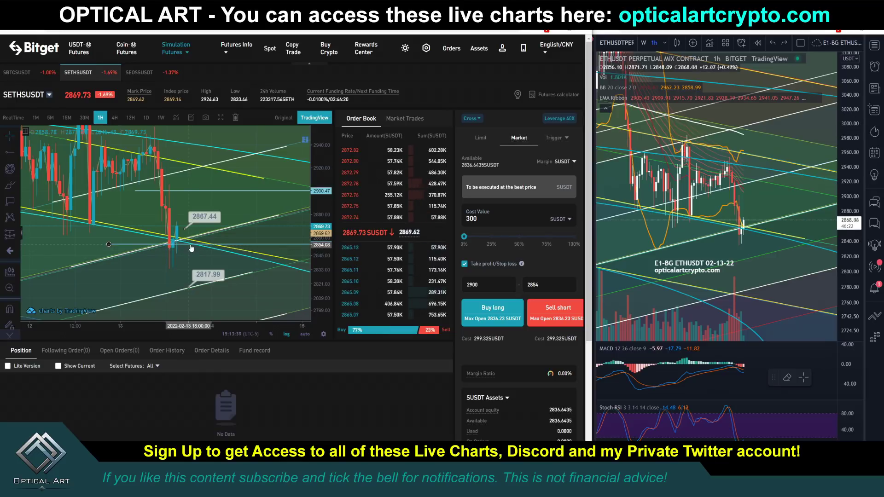
{"action": "left_click", "coordinate": [487, 284]}
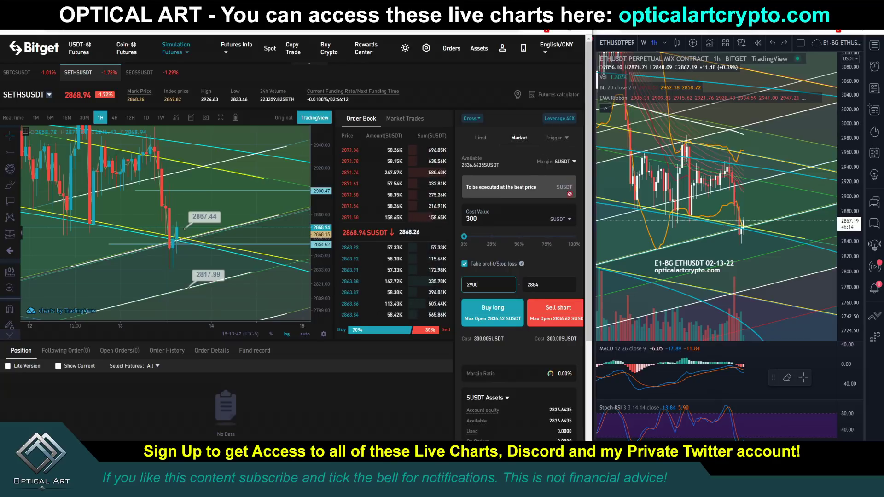
{"action": "left_click", "coordinate": [522, 319]}
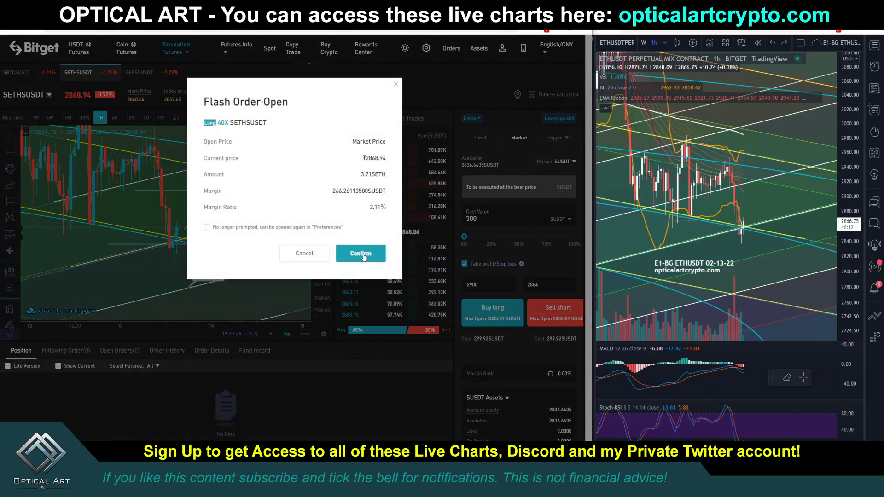
{"action": "left_click", "coordinate": [360, 254]}
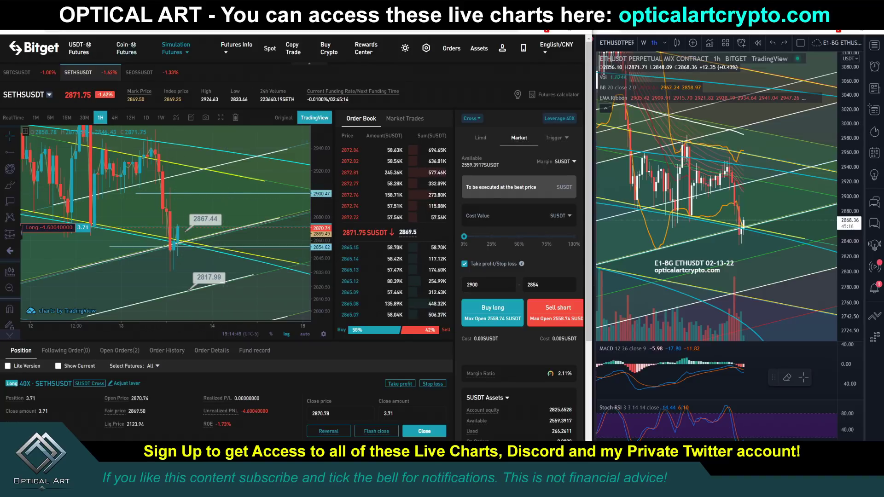
Step: Glance at SBTCSUSDT and undo a stray mark on the separate ETH chart window
{"action": "left_click", "coordinate": [16, 73]}
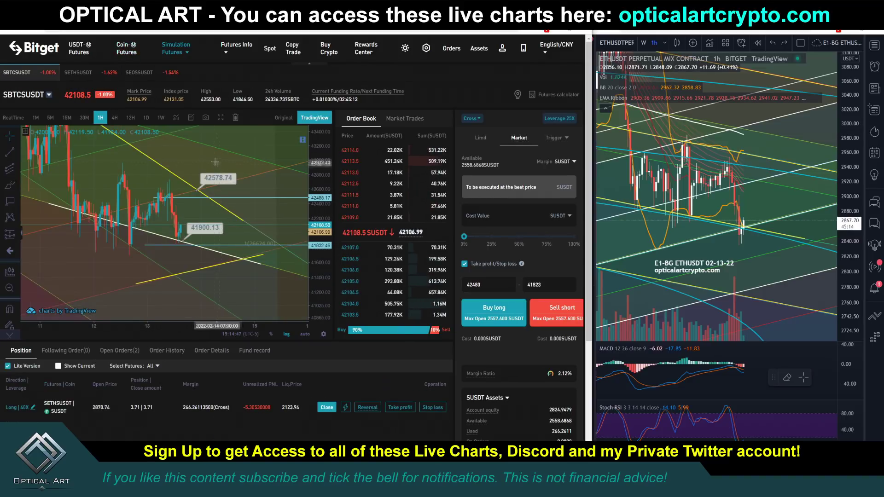
{"action": "left_click_drag", "start_coordinate": [217, 164], "coordinate": [213, 166]}
{"action": "left_click", "coordinate": [684, 234]}
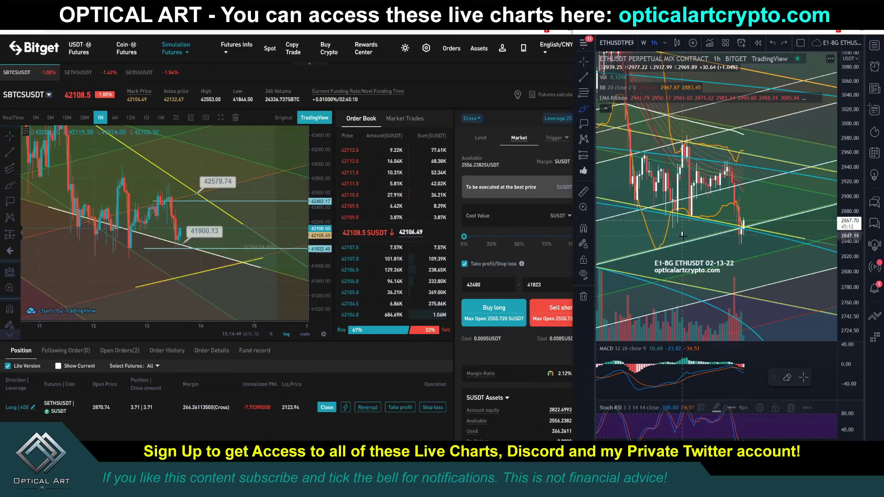
{"action": "left_click", "coordinate": [775, 45]}
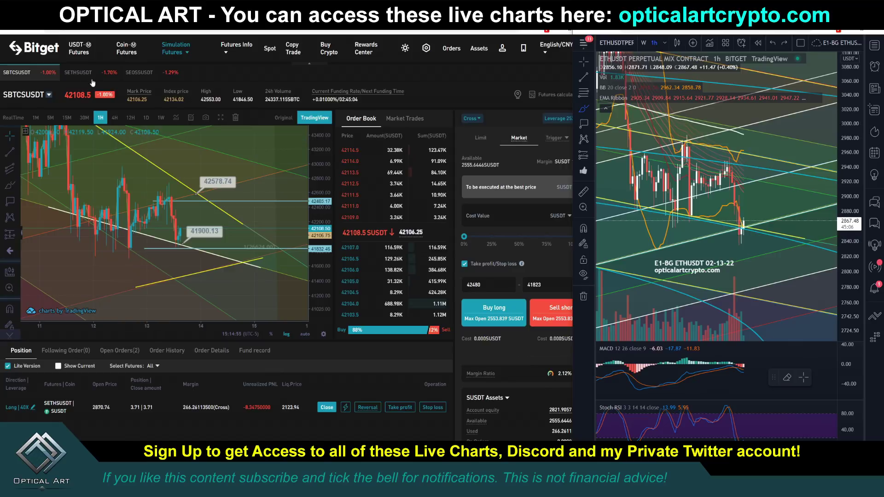
Step: Back on SETHSUSDT, drag the 2867.44 price label down to 2860.05
{"action": "left_click", "coordinate": [46, 20]}
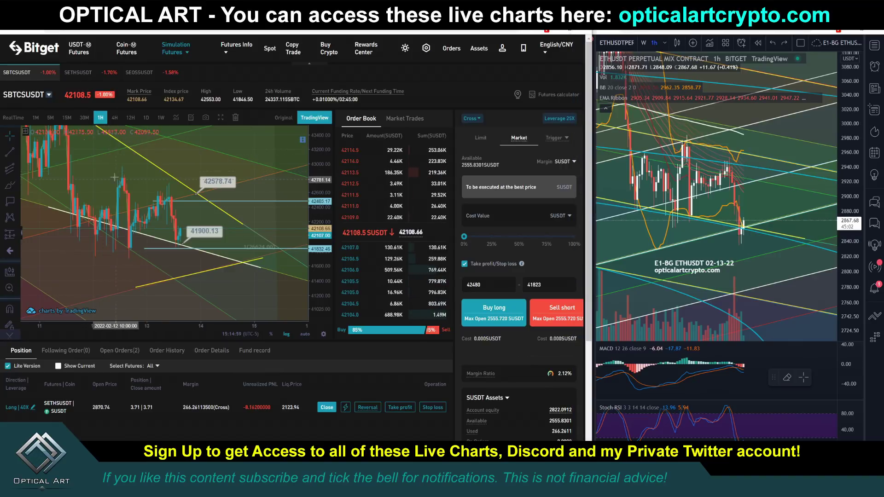
{"action": "left_click", "coordinate": [124, 10]}
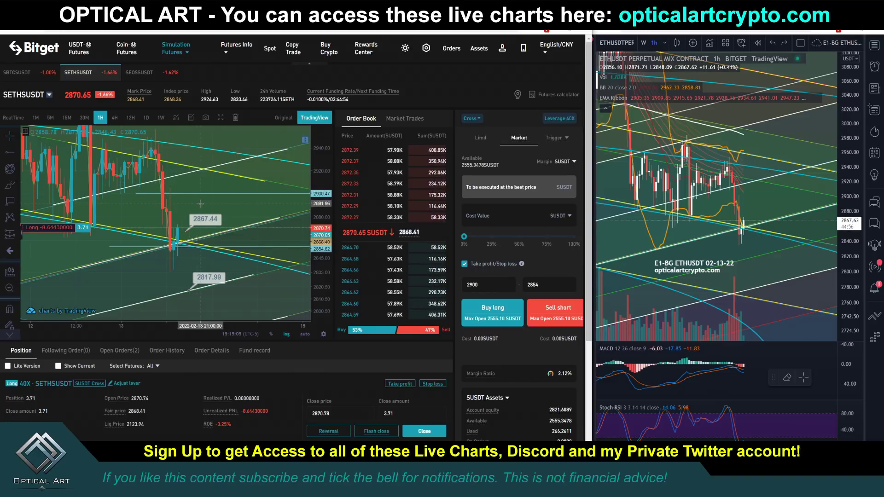
{"action": "left_click_drag", "start_coordinate": [200, 219], "coordinate": [200, 227]}
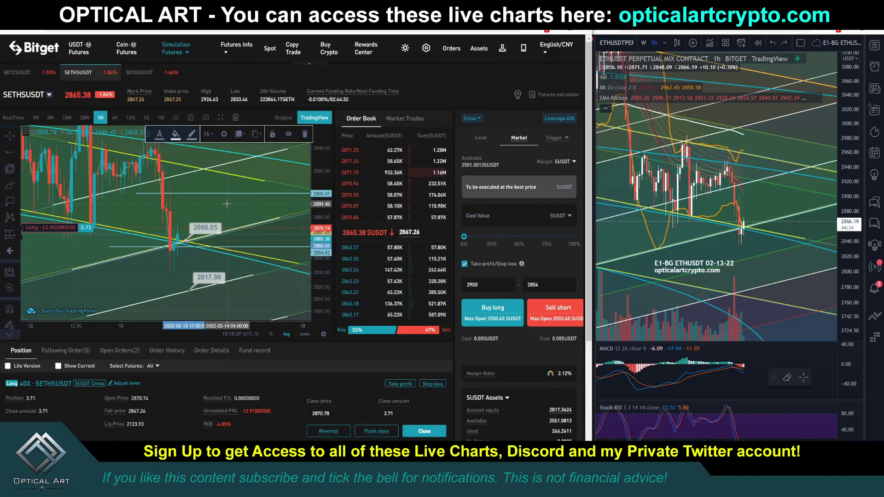
Step: Pan the ETH chart, switch positions to the Lite Version layout, and open SBTCSUSDT
{"action": "left_click", "coordinate": [228, 205]}
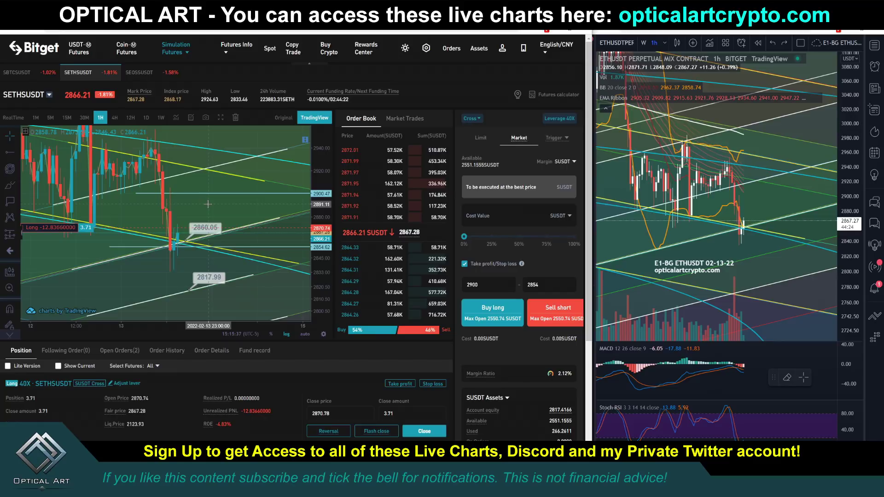
{"action": "left_click_drag", "start_coordinate": [220, 207], "coordinate": [219, 202]}
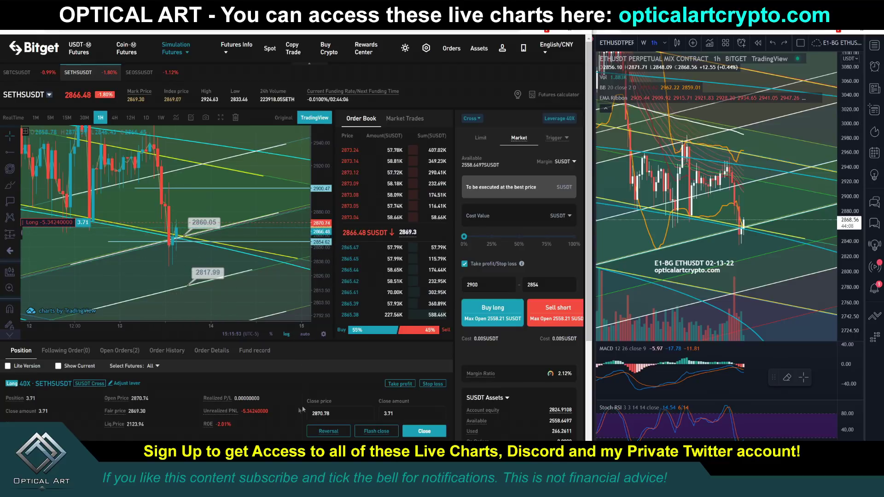
{"action": "left_click", "coordinate": [27, 367]}
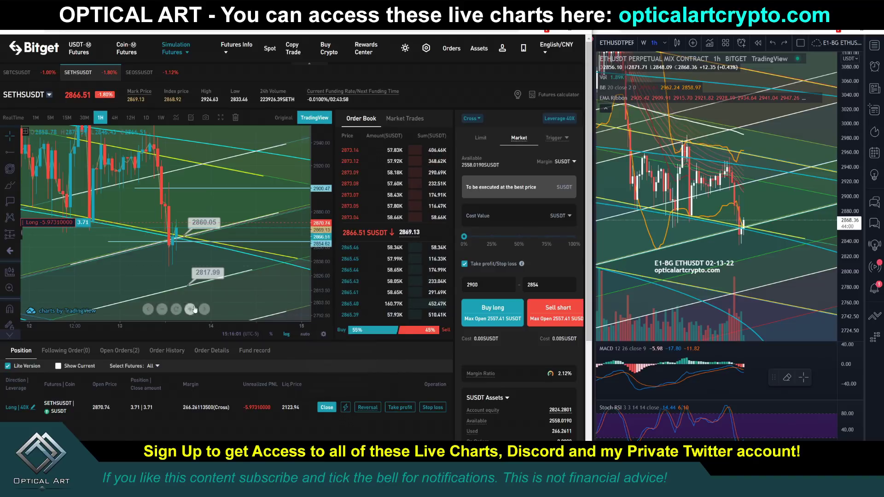
{"action": "left_click", "coordinate": [55, 9]}
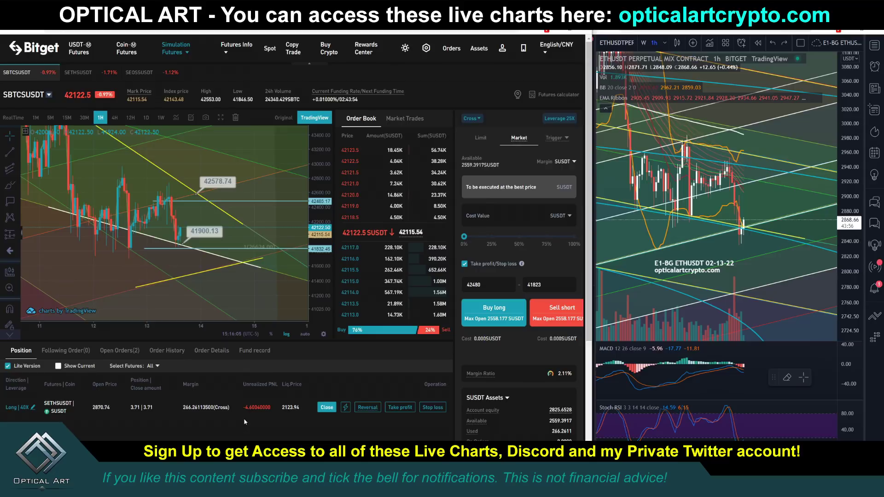
Step: Switch the order form to Trigger, undo the stray ETH chart stroke, and return to SETHSUSDT
{"action": "left_click", "coordinate": [174, 246]}
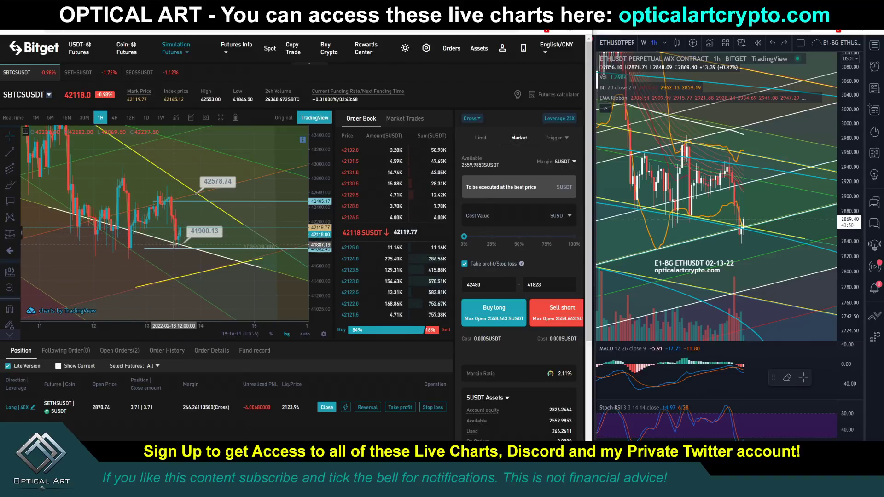
{"action": "left_click", "coordinate": [186, 212]}
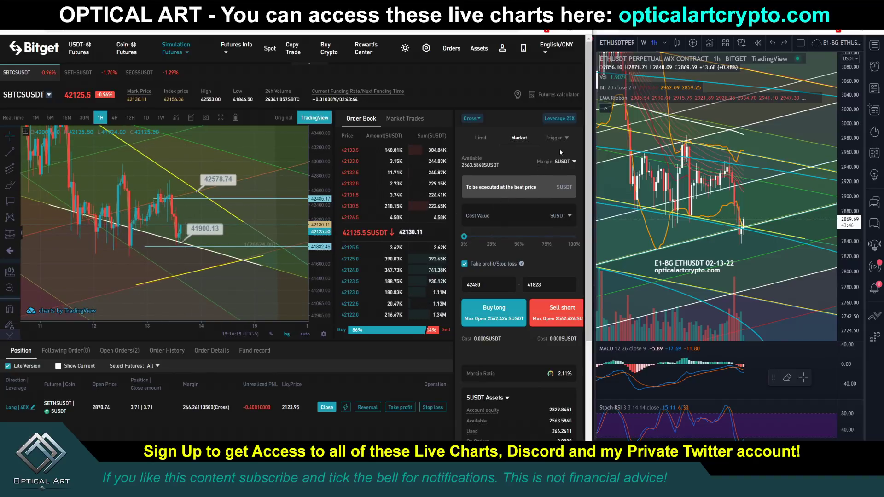
{"action": "mouse_move", "coordinate": [554, 143]}
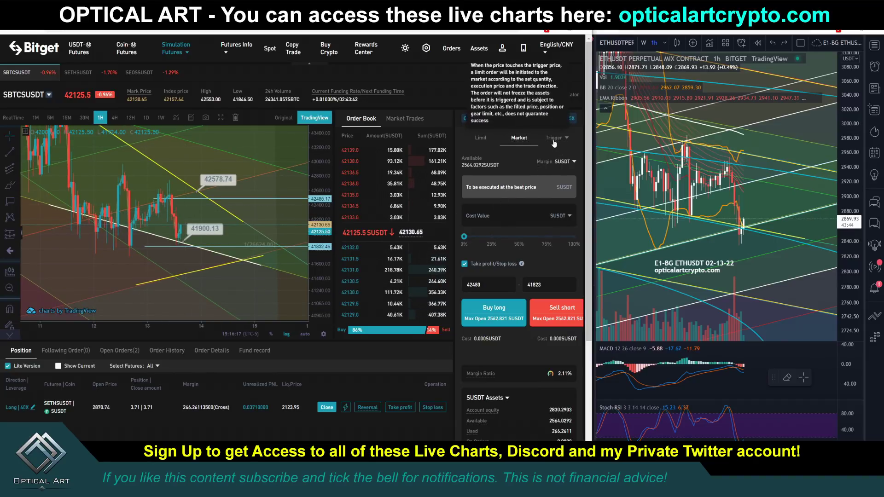
{"action": "left_click", "coordinate": [554, 138]}
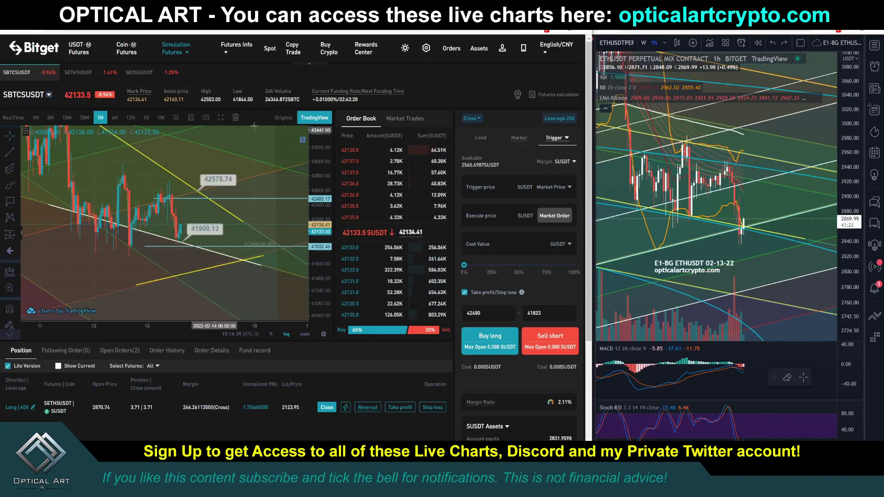
{"action": "left_click_drag", "start_coordinate": [741, 114], "coordinate": [743, 114]}
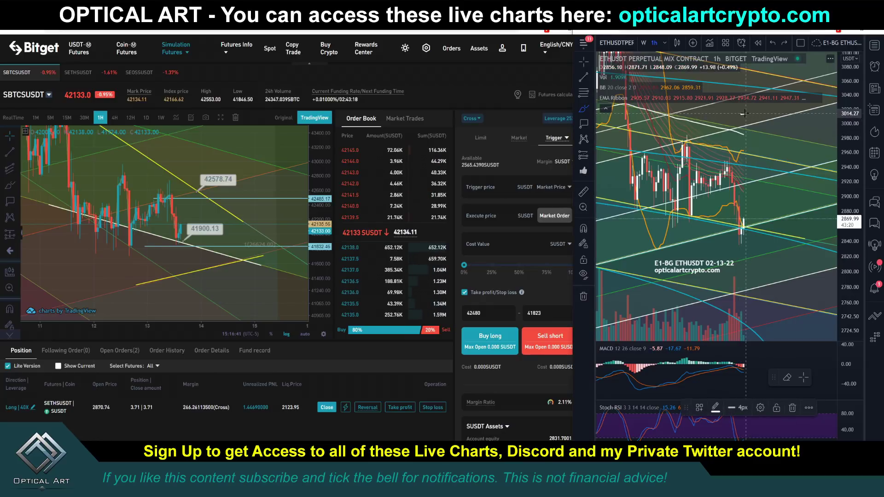
{"action": "left_click", "coordinate": [773, 43]}
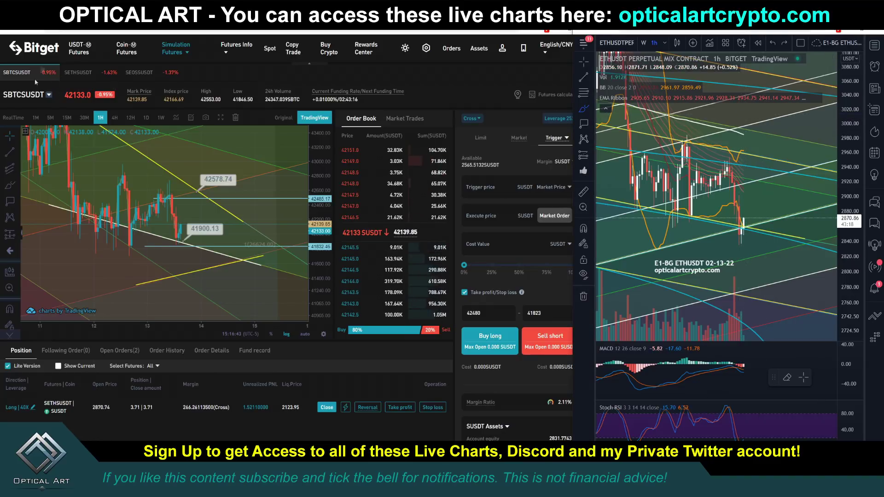
{"action": "left_click", "coordinate": [78, 72]}
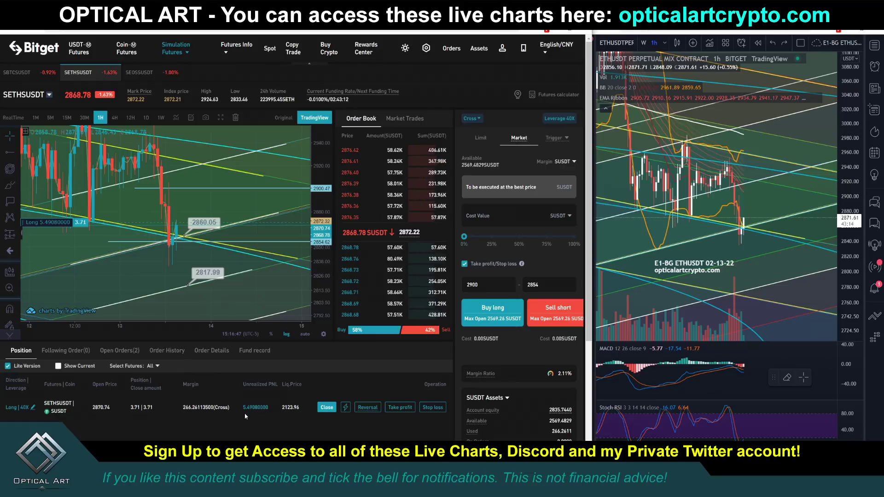
Step: Pick the Fib circles tool and open the reference chart's Fib Circles coordinate settings
{"action": "left_click", "coordinate": [10, 170]}
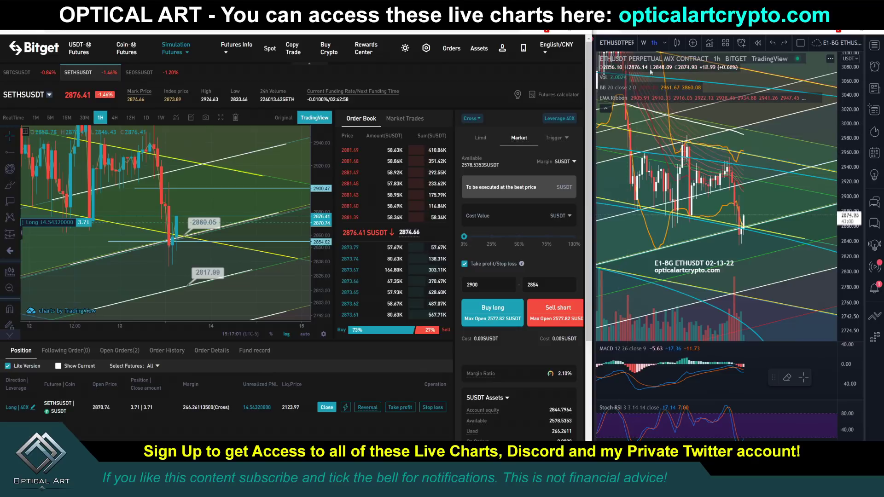
{"action": "left_click", "coordinate": [650, 32]}
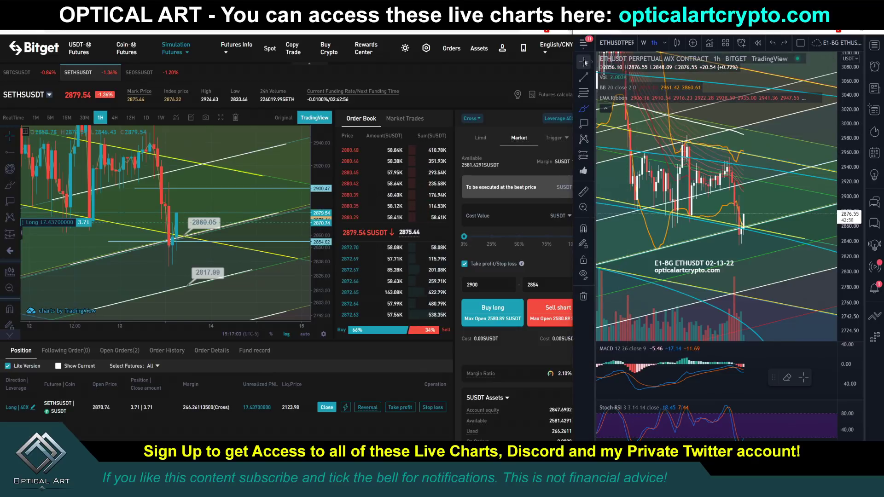
{"action": "right_click", "coordinate": [669, 292]}
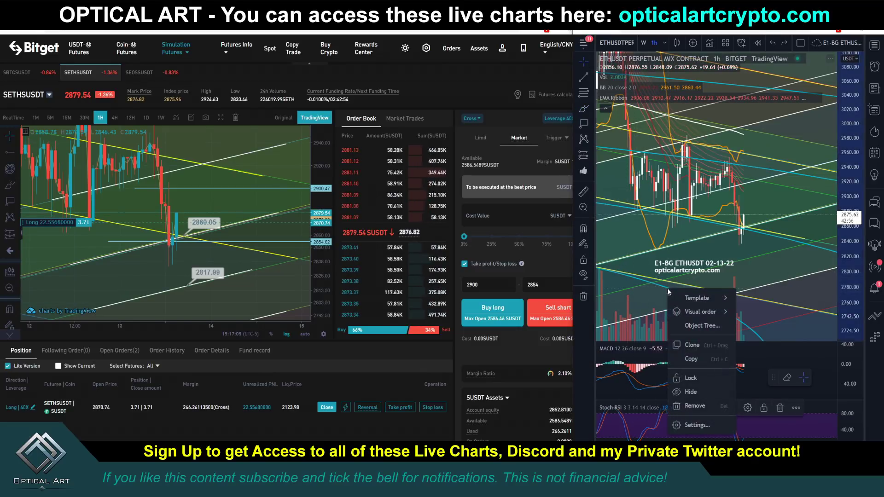
{"action": "left_click", "coordinate": [691, 422]}
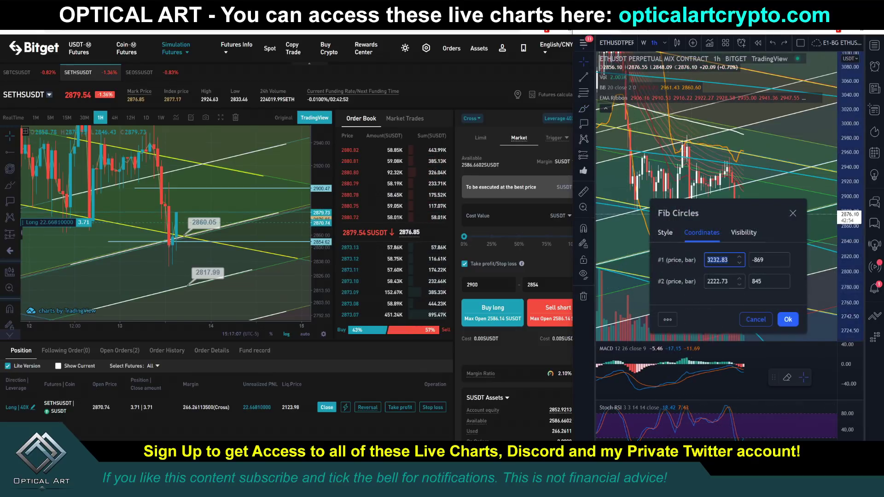
Step: Draw a Fib Circles drawing on the Bitget ETH chart and open its settings
{"action": "left_click", "coordinate": [11, 170]}
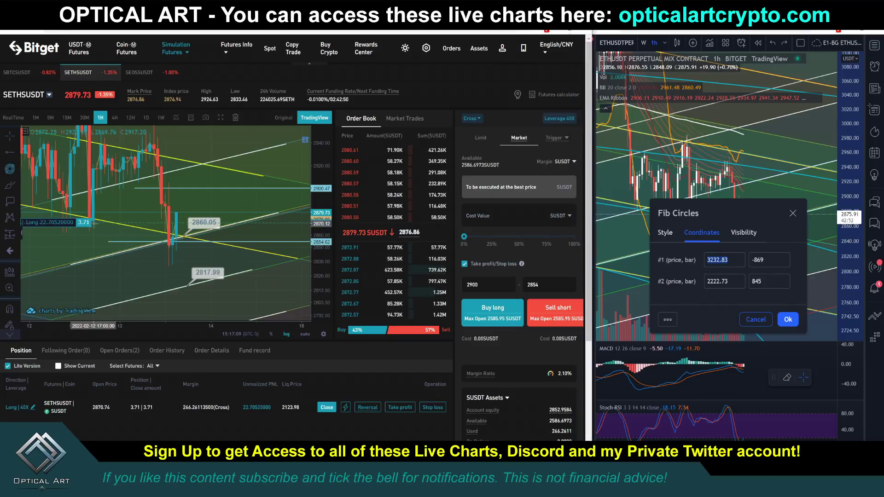
{"action": "left_click", "coordinate": [93, 225]}
{"action": "left_click", "coordinate": [131, 195]}
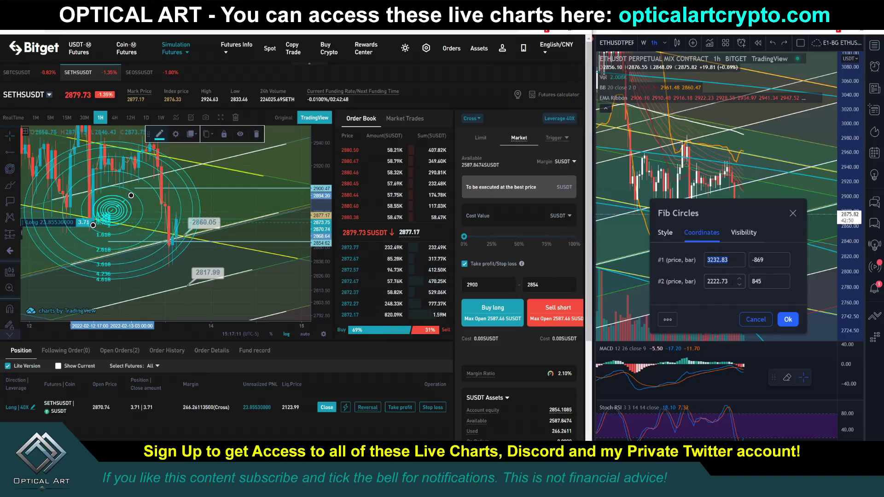
{"action": "left_click", "coordinate": [176, 134]}
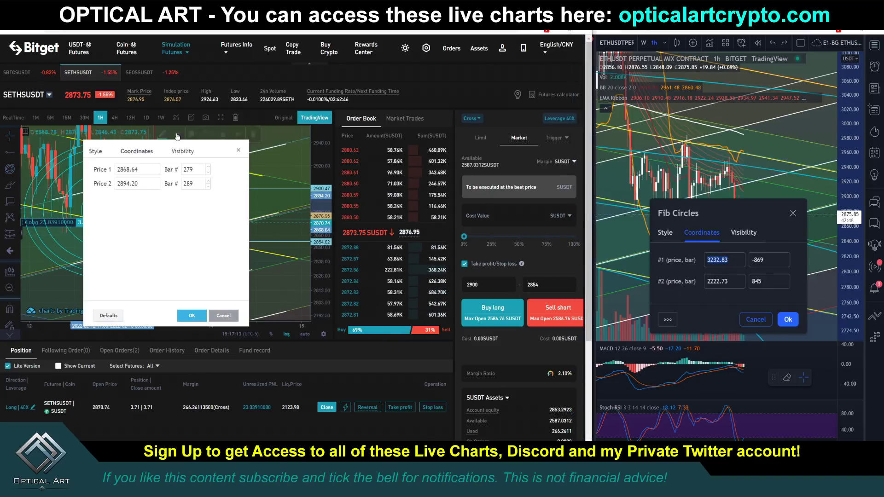
Step: Set its coordinates to 3232.83 at bar -869 and 2222.73, then close both settings dialogs
{"action": "double_click", "coordinate": [718, 260]}
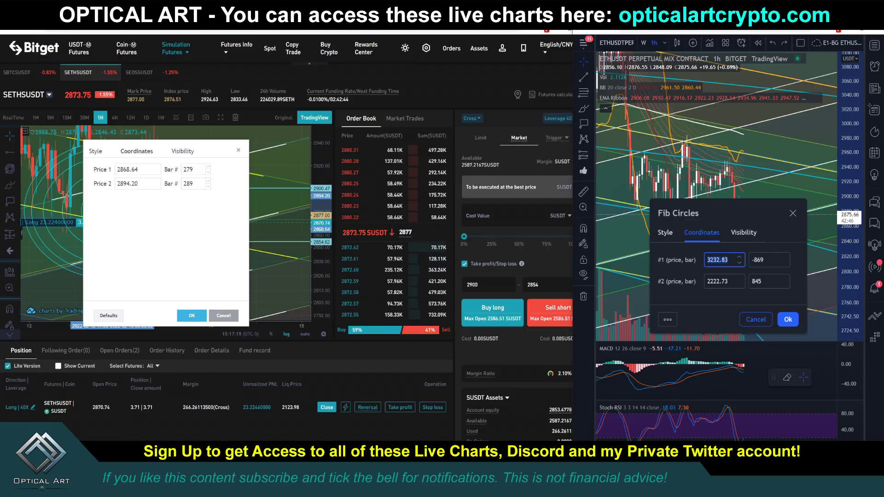
{"action": "left_click", "coordinate": [132, 170]}
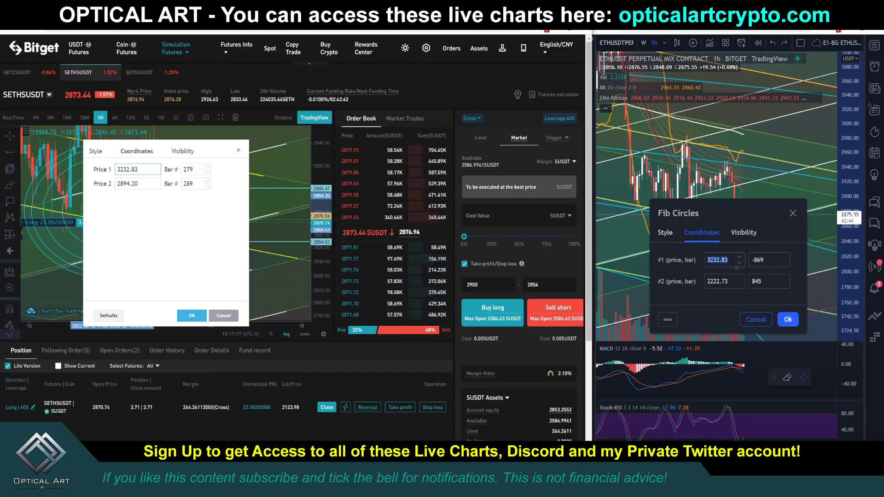
{"action": "left_click", "coordinate": [132, 183]}
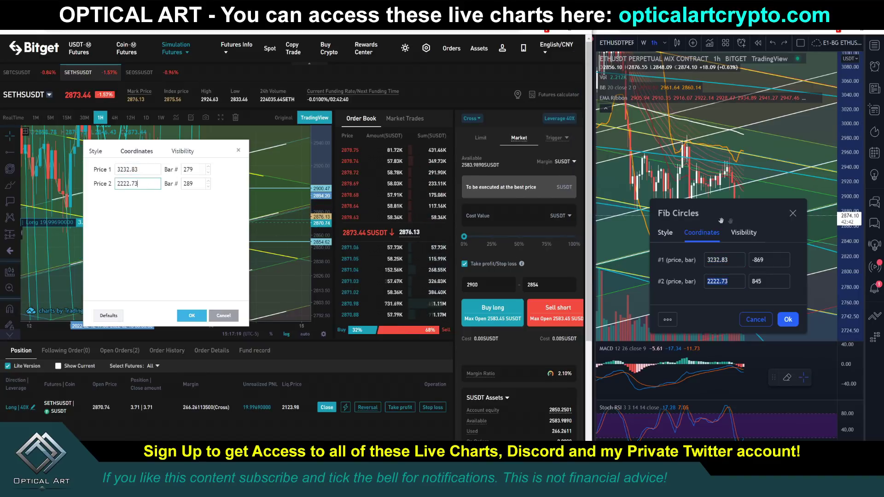
{"action": "left_click", "coordinate": [755, 258]}
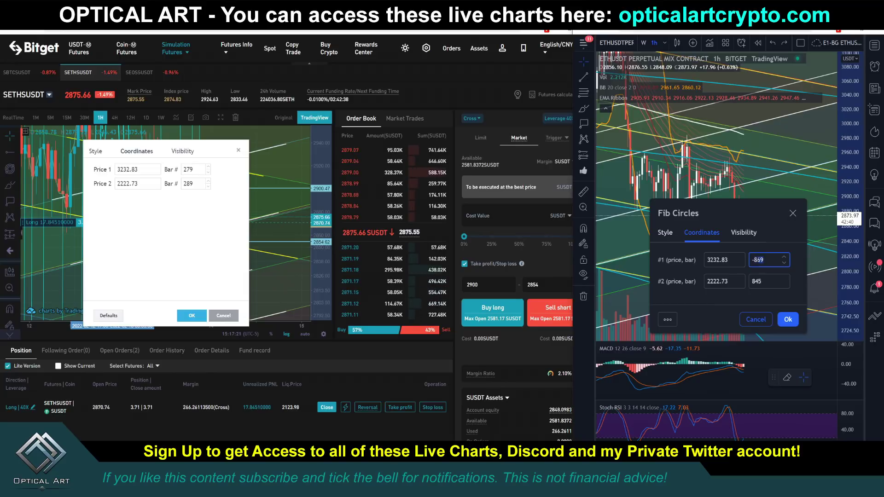
{"action": "double_click", "coordinate": [190, 169]}
{"action": "type", "text": "-869"}
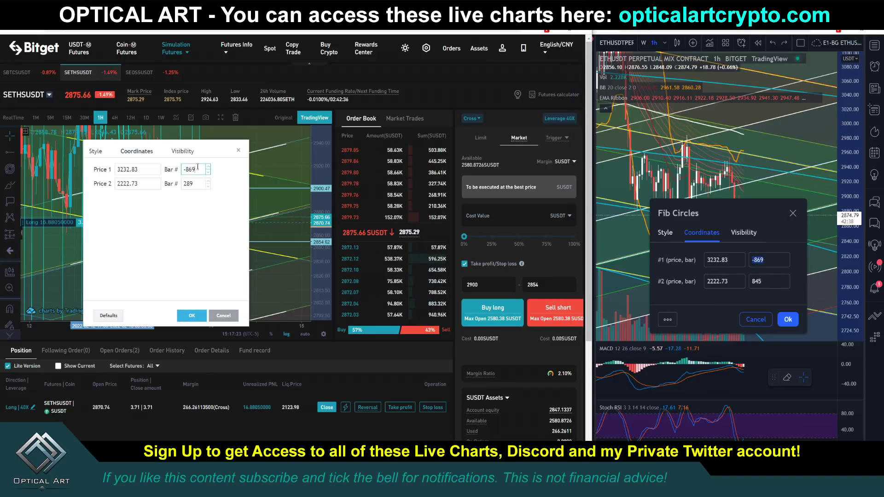
{"action": "double_click", "coordinate": [757, 281]}
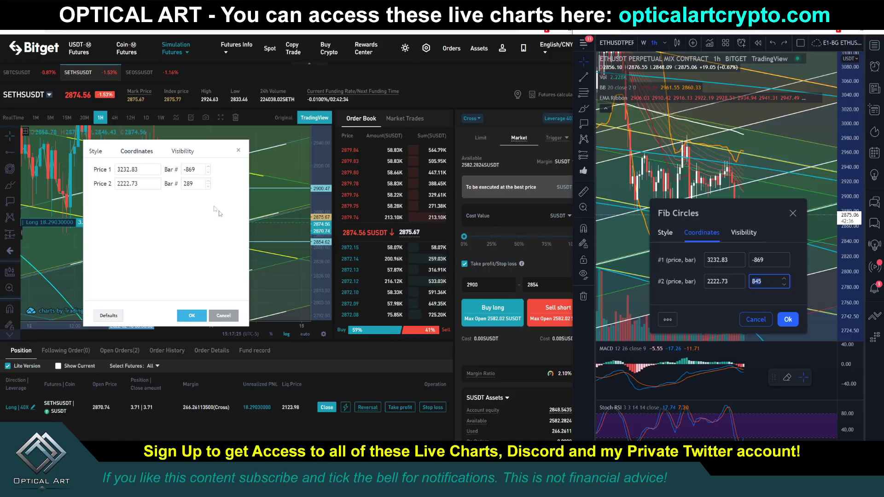
{"action": "left_click", "coordinate": [190, 183]}
{"action": "left_click", "coordinate": [192, 315]}
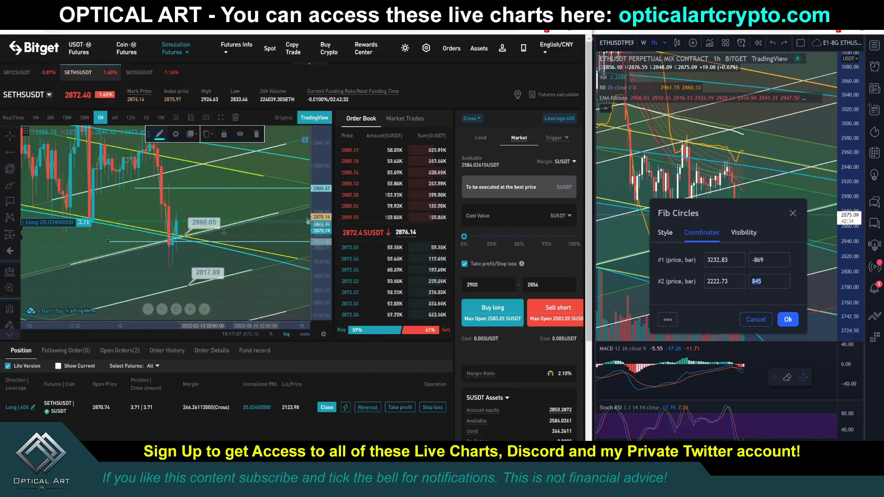
{"action": "left_click", "coordinate": [785, 217]}
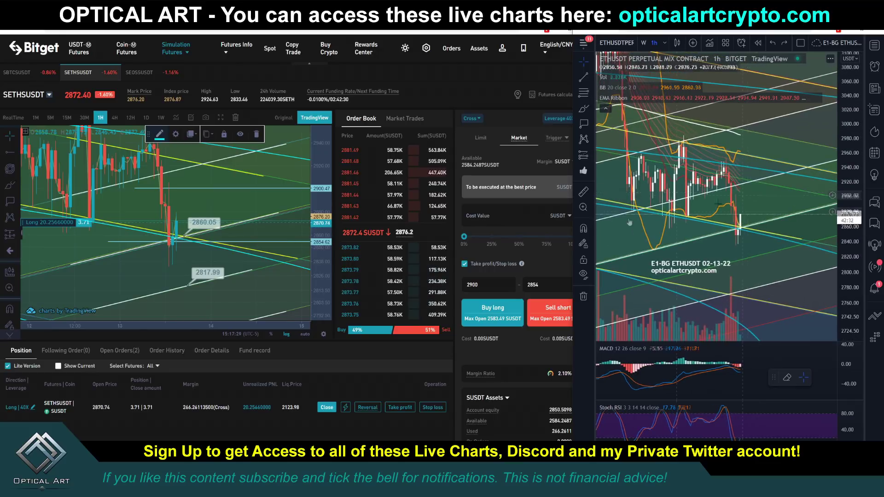
Step: Switch the reference chart to BTCUSDT, select its 41903.5 price label, and end on SETHSUSDT
{"action": "left_click", "coordinate": [208, 201]}
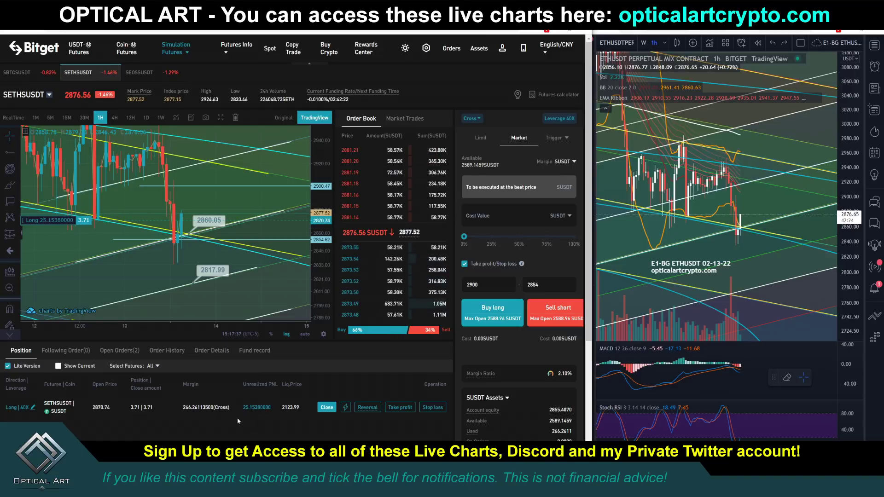
{"action": "key", "text": "ctrl+Tab"}
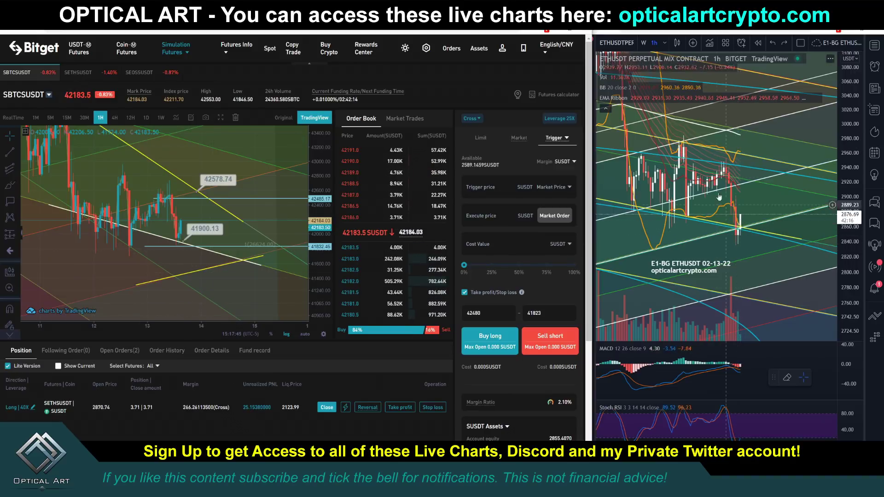
{"action": "left_click", "coordinate": [645, 7]}
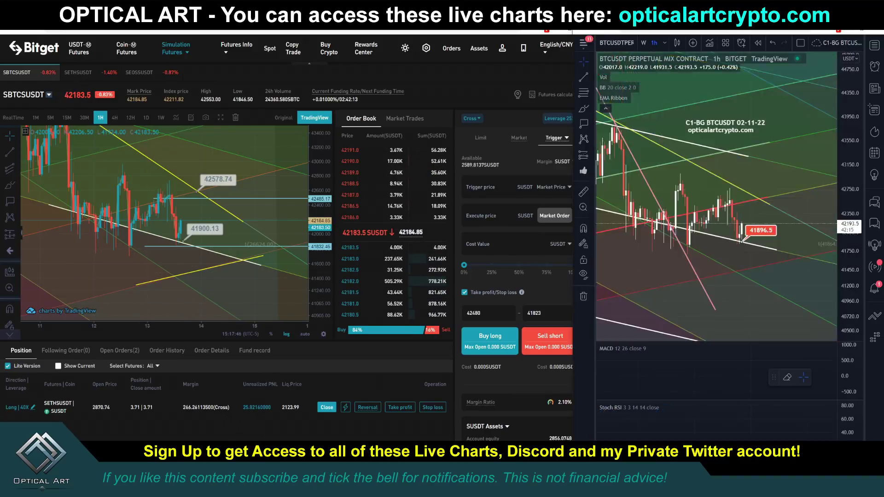
{"action": "left_click", "coordinate": [759, 236]}
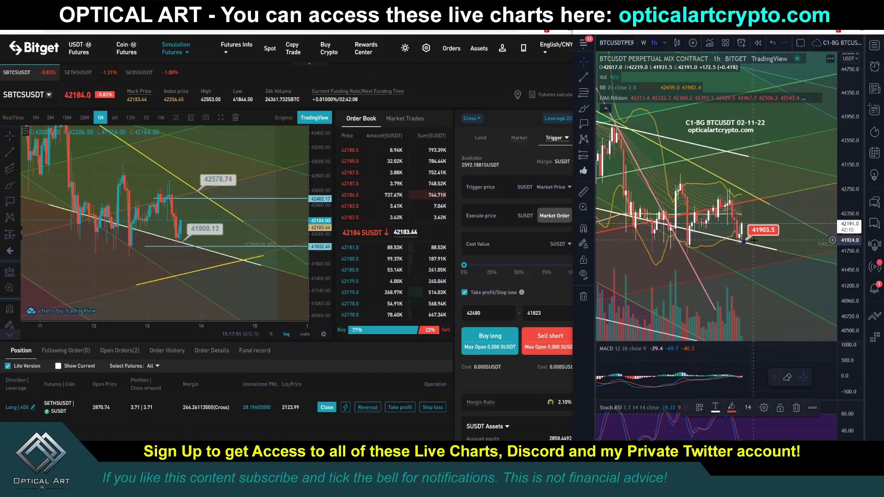
{"action": "left_click", "coordinate": [161, 7]}
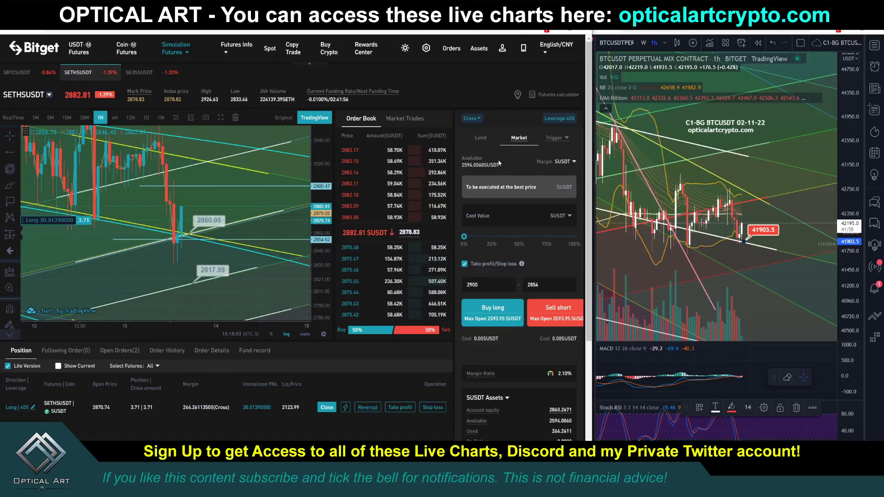
{"action": "left_click", "coordinate": [51, 10]}
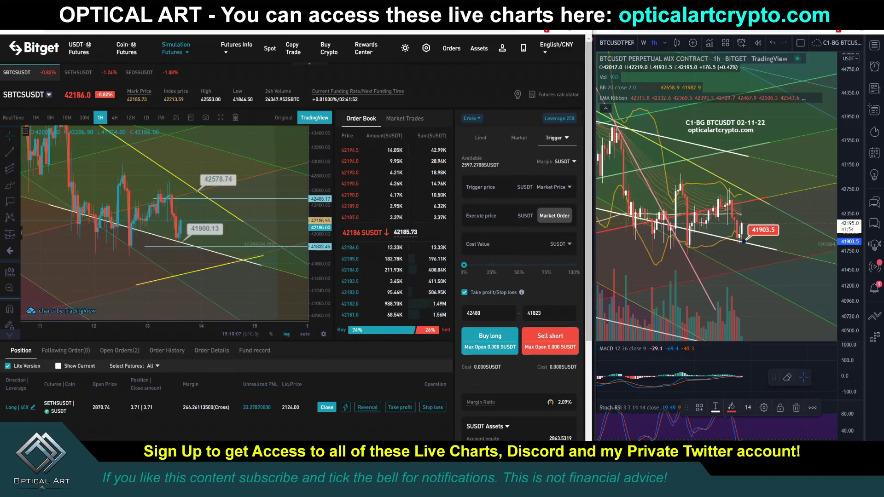
{"action": "left_click", "coordinate": [138, 10]}
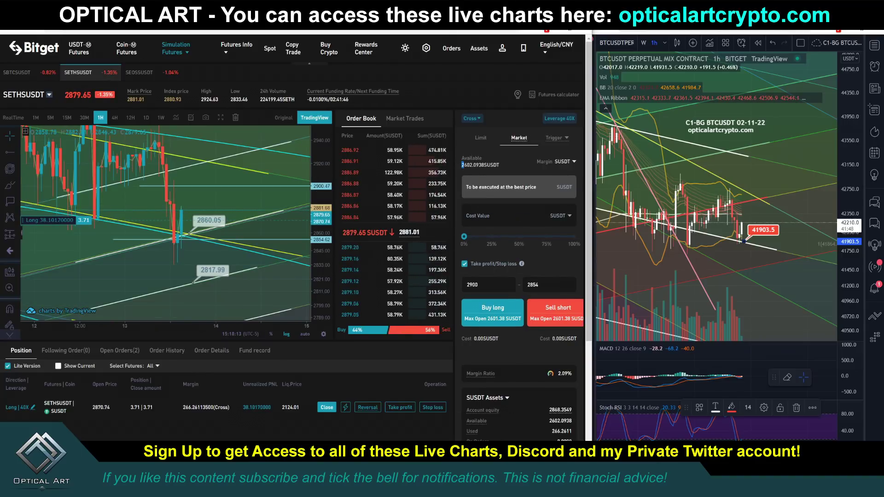
Step: Highlight the available balance and pan the ETH and BTC charts slightly
{"action": "left_click_drag", "start_coordinate": [464, 165], "coordinate": [472, 165]}
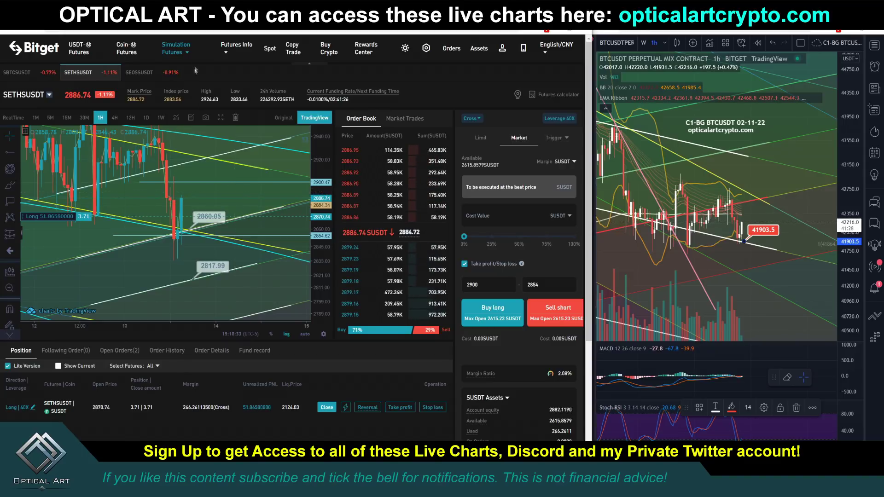
{"action": "mouse_move", "coordinate": [187, 49]}
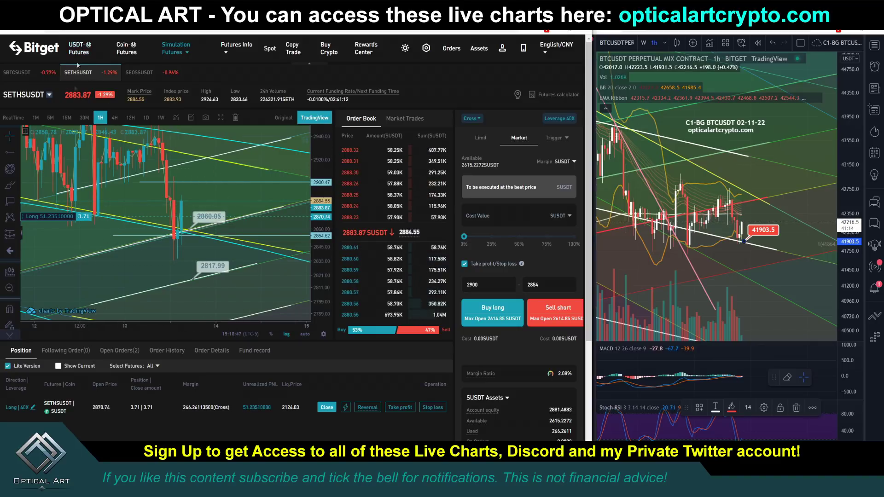
{"action": "left_click_drag", "start_coordinate": [212, 193], "coordinate": [217, 198]}
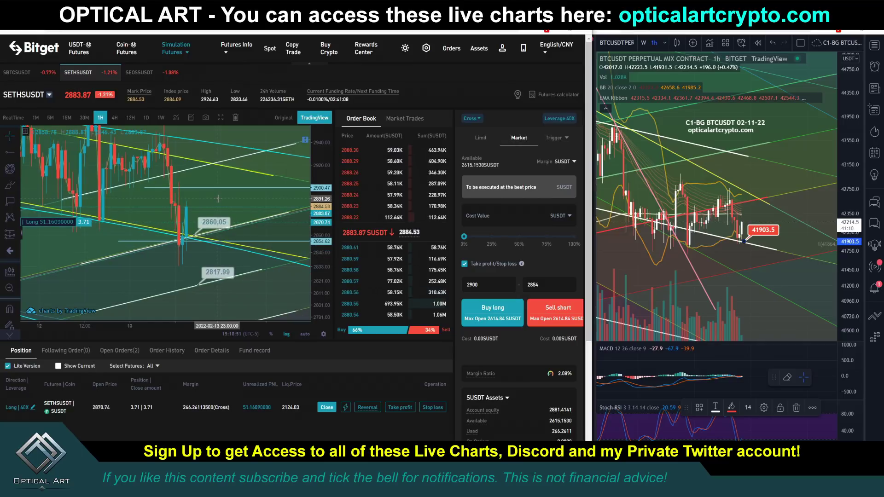
{"action": "left_click_drag", "start_coordinate": [748, 176], "coordinate": [733, 177]}
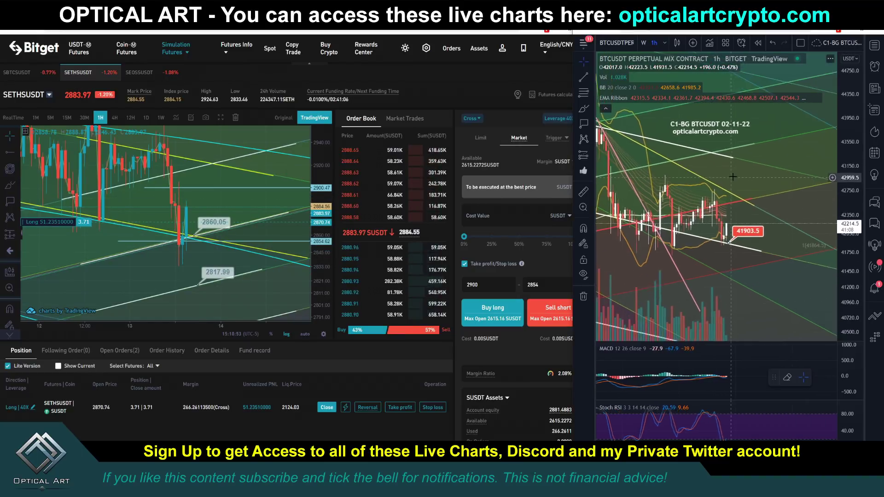
{"action": "left_click_drag", "start_coordinate": [237, 203], "coordinate": [227, 207]}
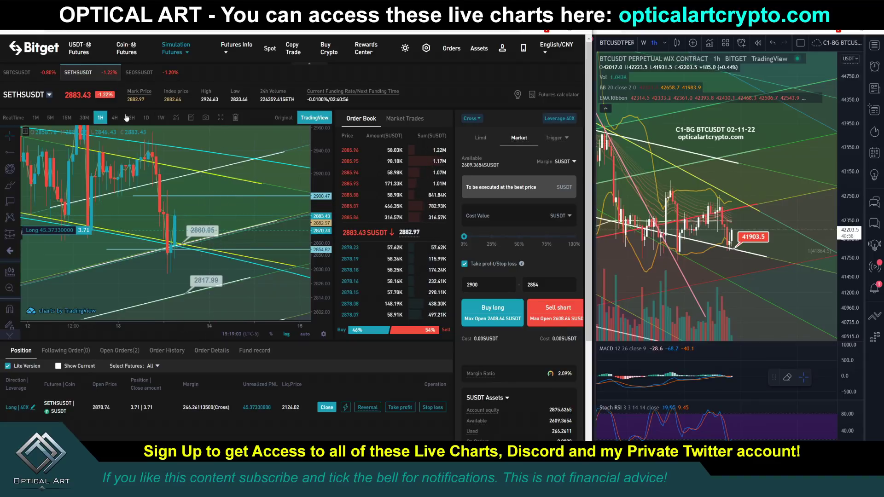
Step: Open the USDT-M BTCUSDT futures page, finish the Beginner's Guide, and pan the chart left
{"action": "left_click", "coordinate": [82, 50]}
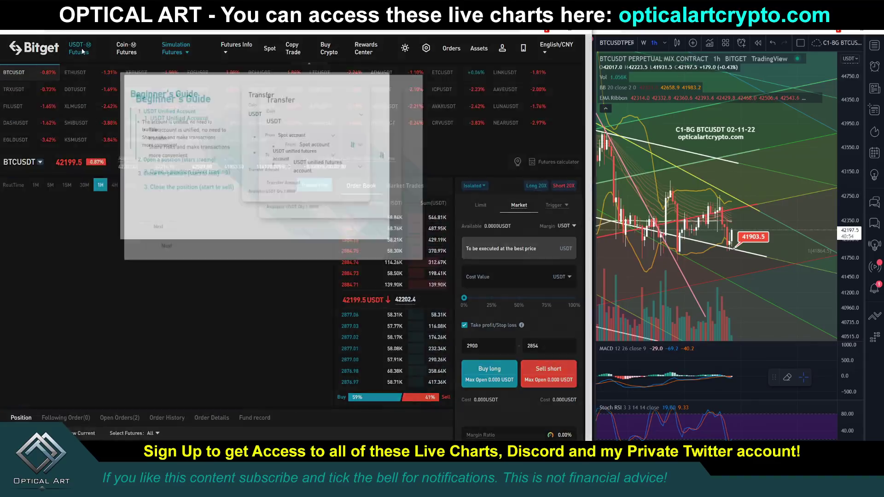
{"action": "left_click", "coordinate": [180, 267]}
{"action": "left_click", "coordinate": [180, 267]}
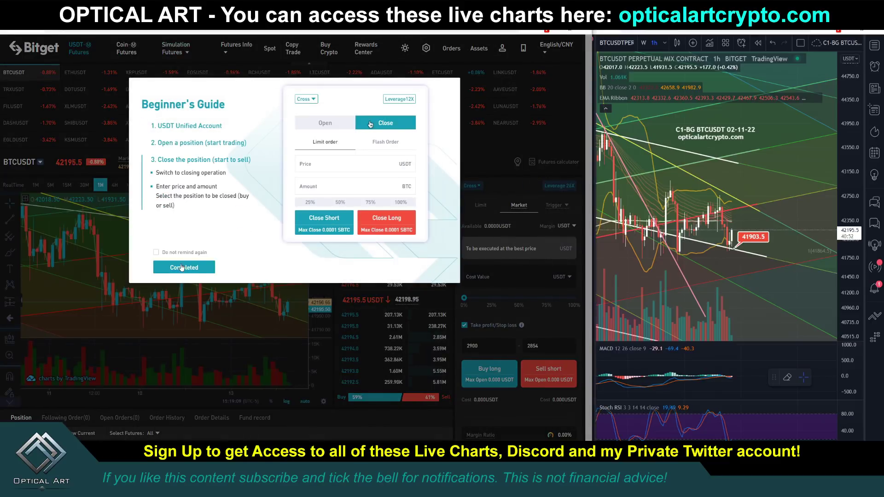
{"action": "left_click", "coordinate": [181, 267]}
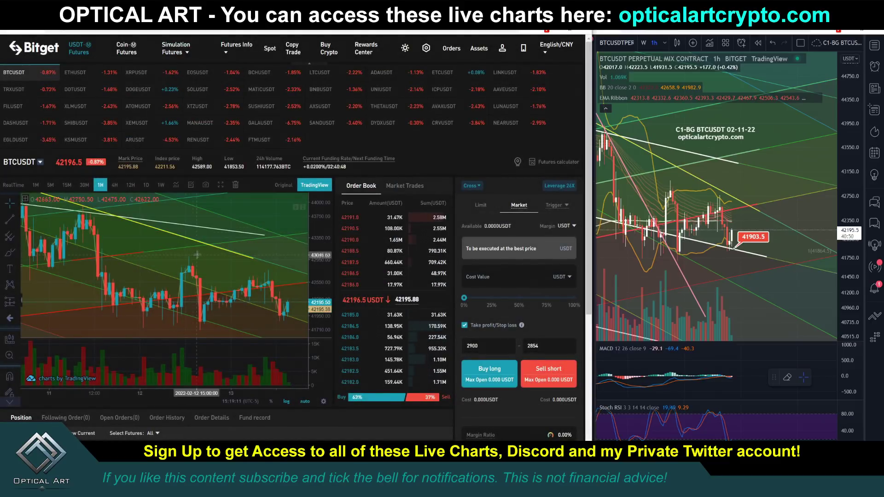
{"action": "left_click_drag", "start_coordinate": [205, 238], "coordinate": [170, 219]}
{"action": "left_click_drag", "start_coordinate": [195, 262], "coordinate": [168, 269]}
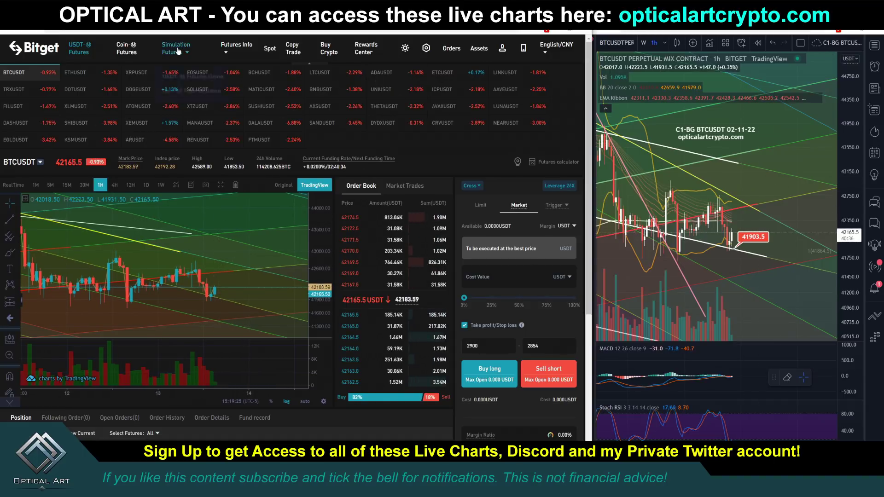
Step: Switch to the USDT-M Futures Demo on SETHSUSDT, stretch its price scale taller and raise the chart
{"action": "mouse_move", "coordinate": [178, 54]}
{"action": "left_click", "coordinate": [179, 80]}
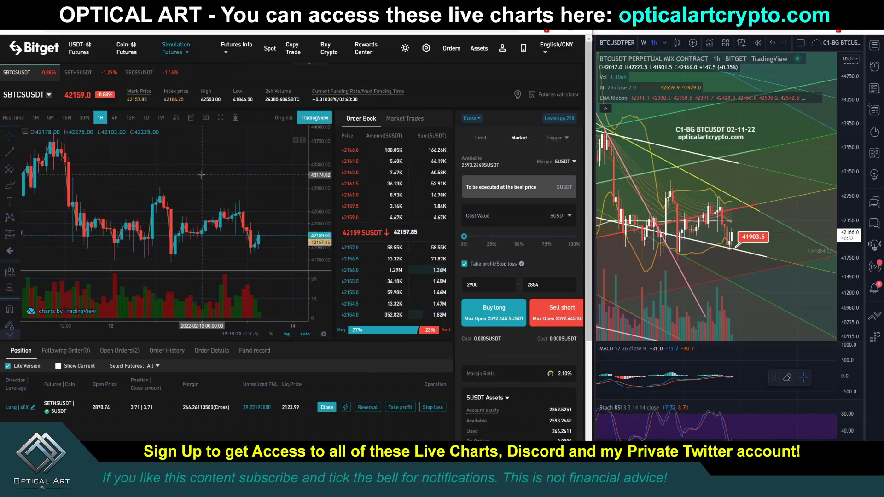
{"action": "mouse_move", "coordinate": [24, 98]}
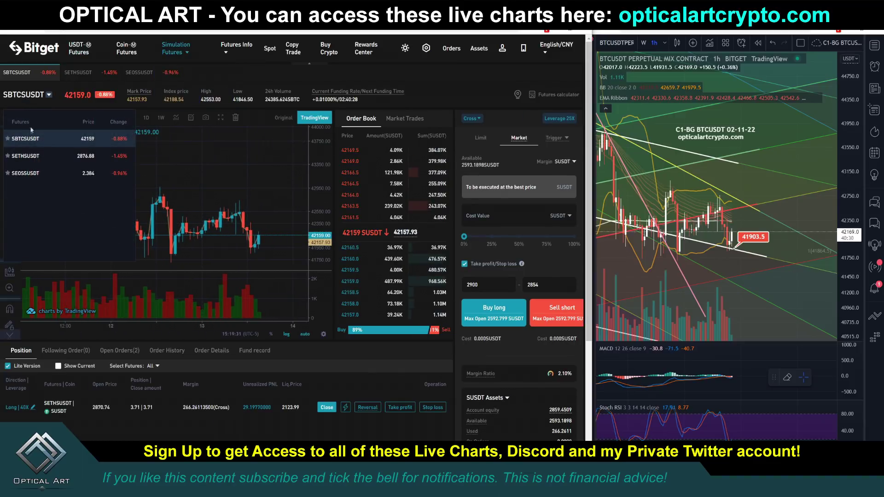
{"action": "left_click", "coordinate": [26, 155]}
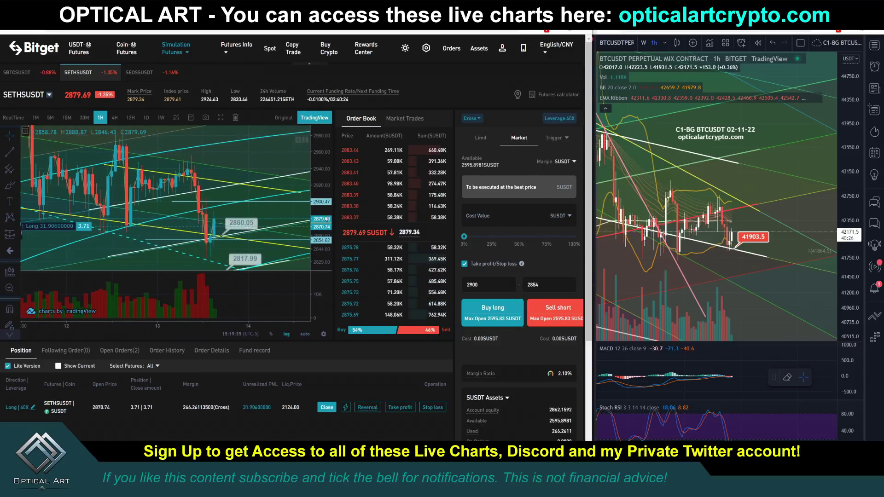
{"action": "left_click_drag", "start_coordinate": [327, 219], "coordinate": [326, 196]}
{"action": "left_click_drag", "start_coordinate": [225, 159], "coordinate": [228, 143]}
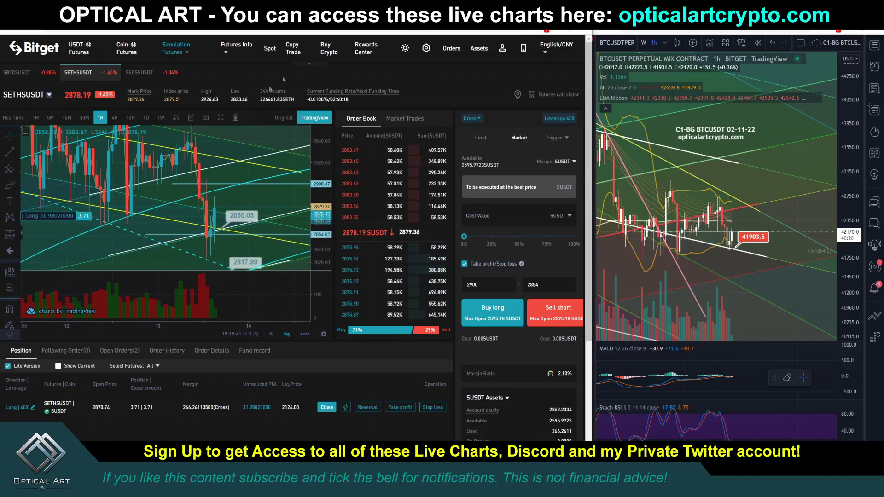
Step: Open the USDT-M BTCUSDT page, complete the Beginner's Guide, and shift the chart left
{"action": "left_click", "coordinate": [82, 53]}
{"action": "left_click", "coordinate": [195, 266]}
{"action": "left_click", "coordinate": [184, 267]}
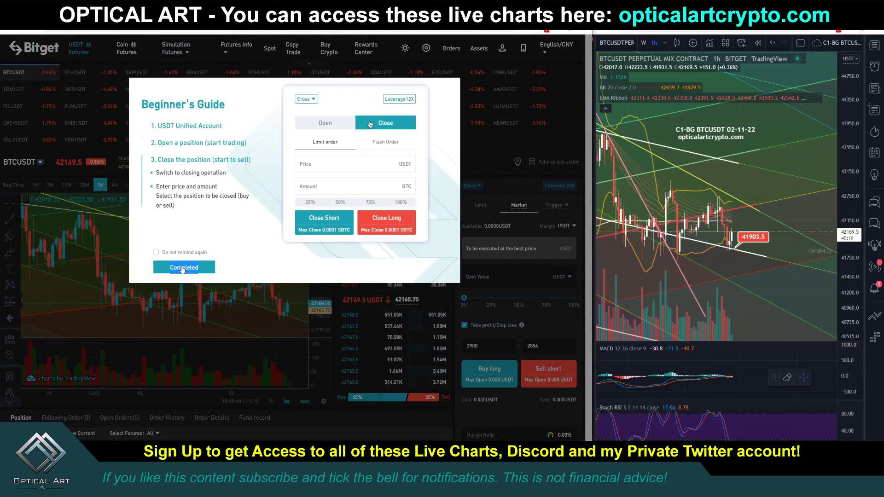
{"action": "left_click", "coordinate": [210, 267]}
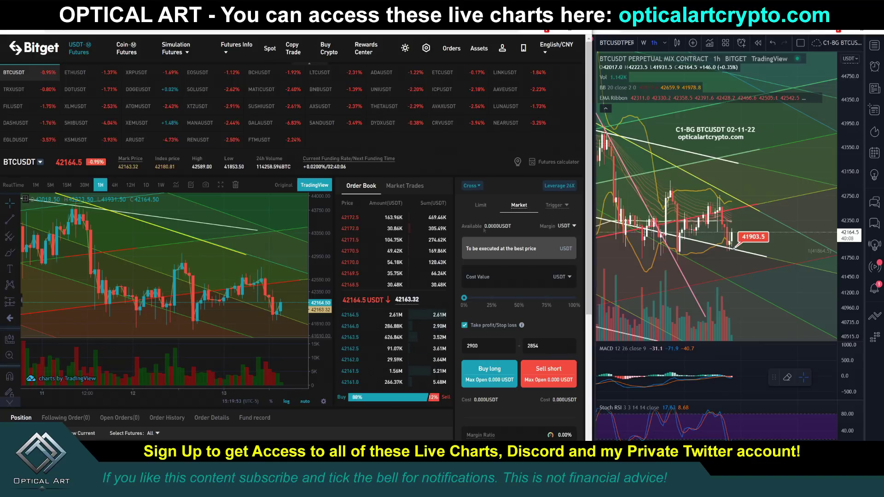
{"action": "left_click_drag", "start_coordinate": [503, 226], "coordinate": [488, 226]}
{"action": "left_click_drag", "start_coordinate": [259, 245], "coordinate": [232, 230]}
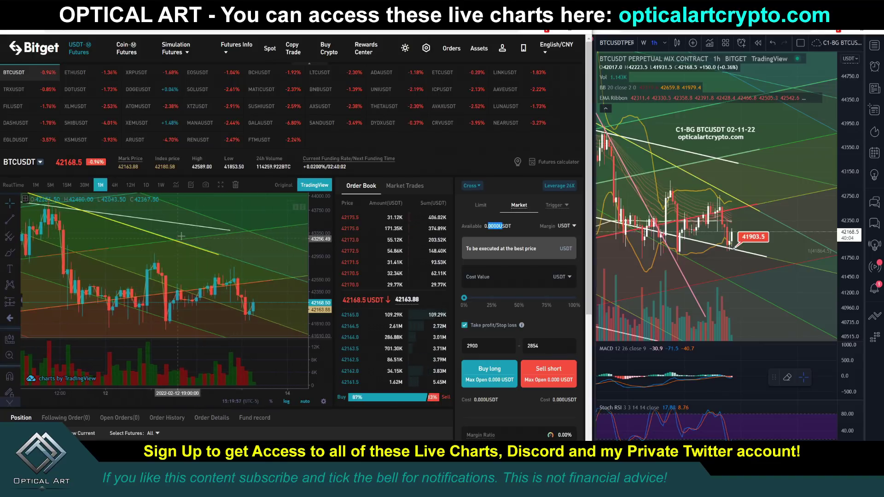
Step: Bring the BTC analysis chart window forward, nudge it up, then return to Bitget
{"action": "mouse_move", "coordinate": [173, 50]}
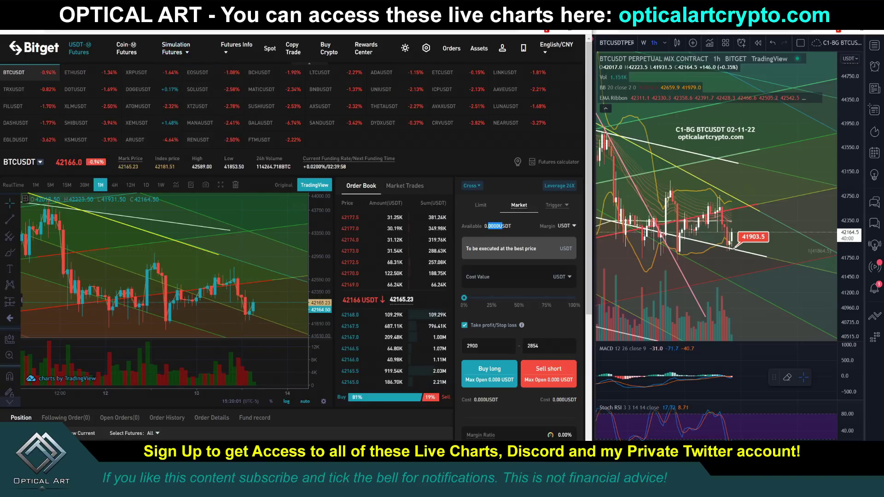
{"action": "left_click", "coordinate": [635, 10]}
{"action": "left_click_drag", "start_coordinate": [755, 184], "coordinate": [757, 180]}
{"action": "left_click", "coordinate": [306, 244]}
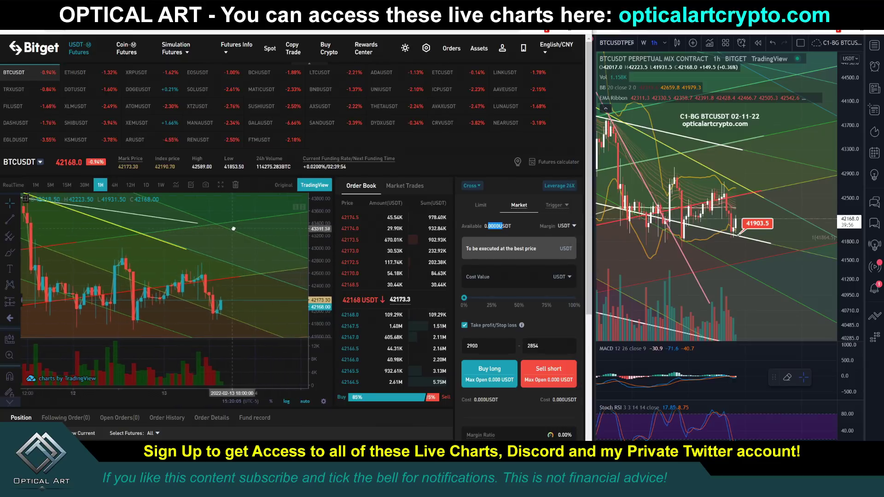
Step: Compress the BTCUSDT candles vertically and reposition the chart, briefly adjusting the analysis chart
{"action": "left_click_drag", "start_coordinate": [317, 245], "coordinate": [318, 258]}
{"action": "left_click_drag", "start_coordinate": [250, 256], "coordinate": [252, 242]}
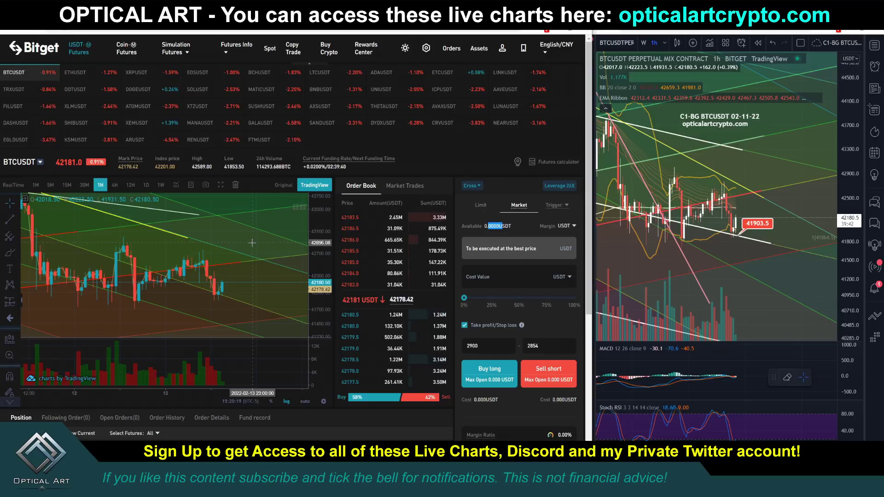
{"action": "left_click_drag", "start_coordinate": [237, 243], "coordinate": [241, 237]}
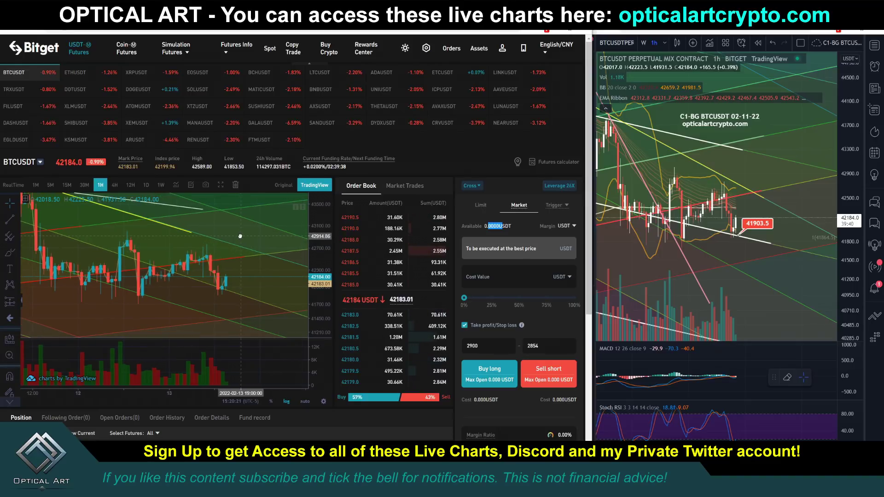
{"action": "left_click_drag", "start_coordinate": [745, 170], "coordinate": [750, 174]}
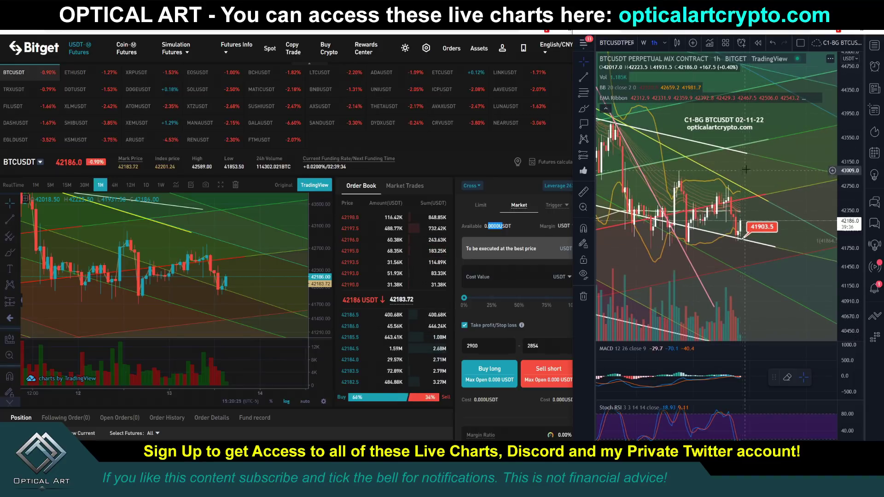
{"action": "left_click_drag", "start_coordinate": [242, 237], "coordinate": [233, 242]}
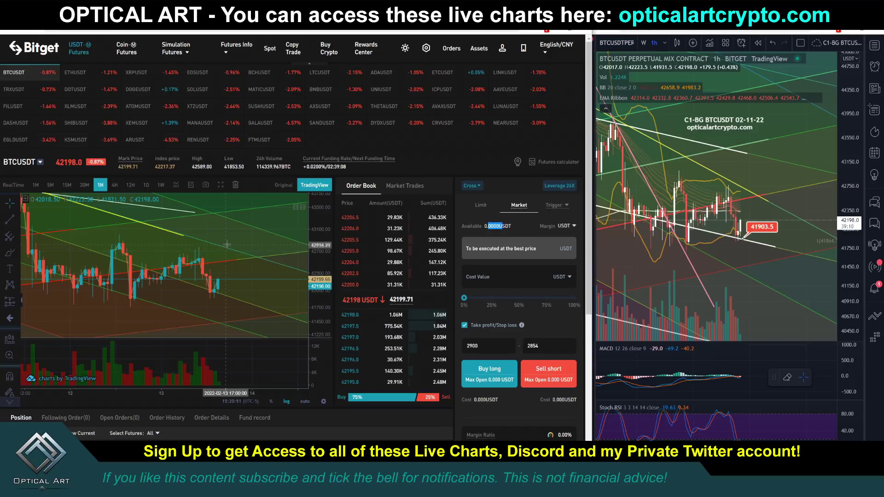
{"action": "left_click_drag", "start_coordinate": [227, 242], "coordinate": [229, 237]}
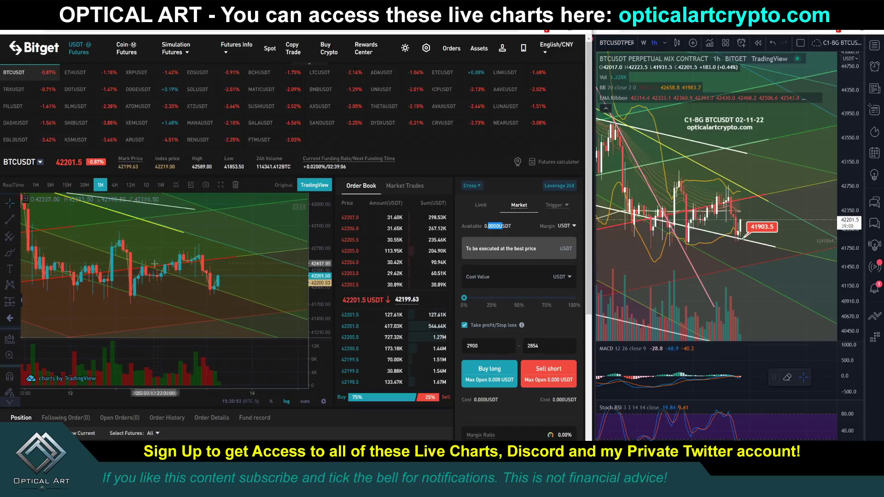